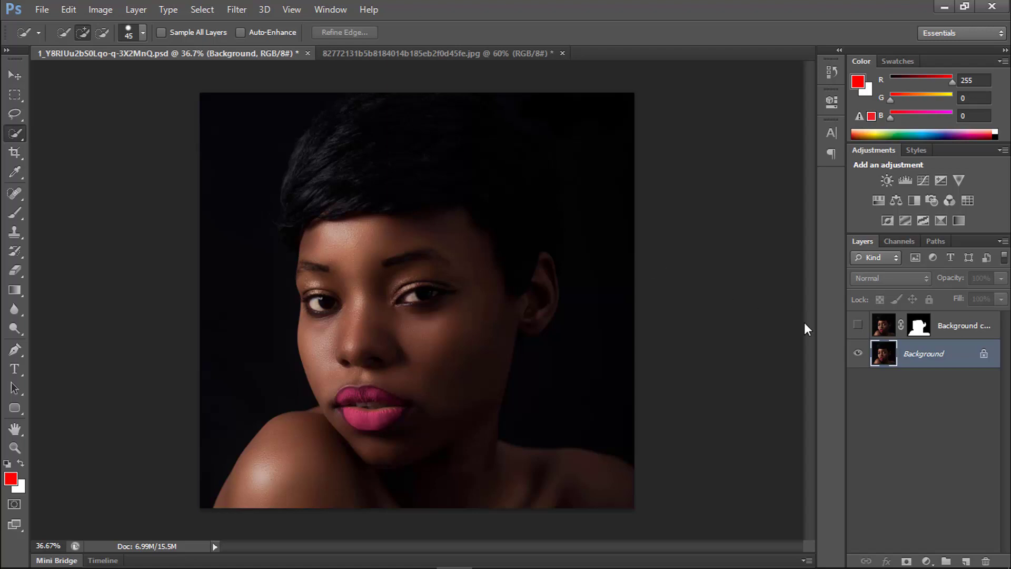
Toggle the brightened Background copy layer on and off to compare, ending with it visible
left_click(858, 327)
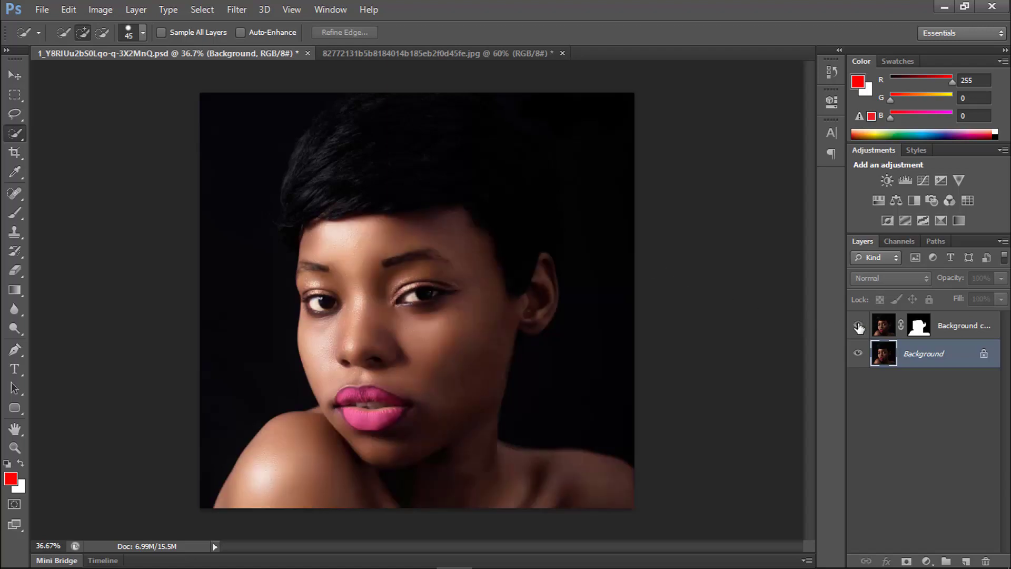
left_click(859, 327)
left_click(859, 327)
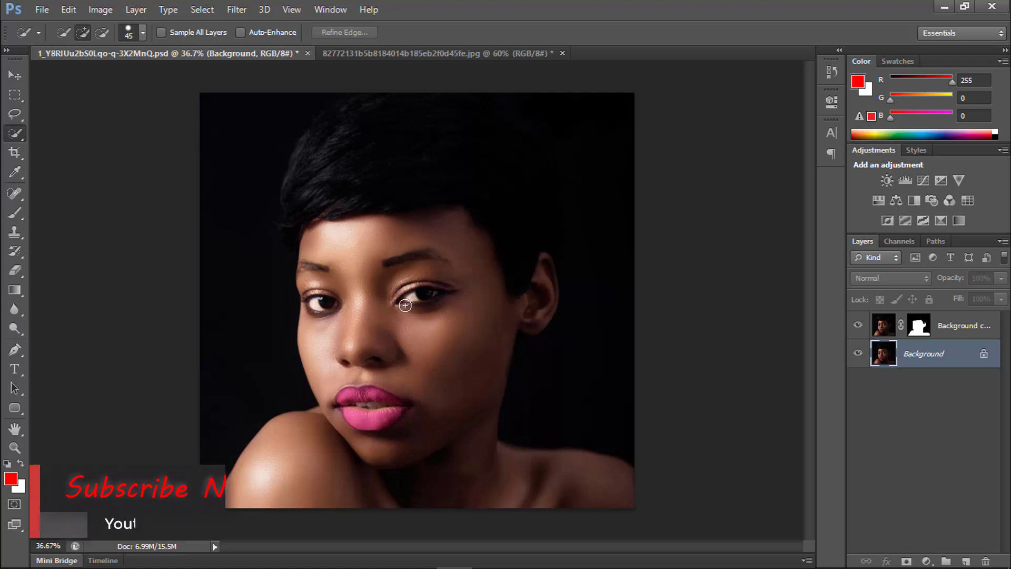
left_click(853, 326)
left_click(854, 326)
left_click(853, 326)
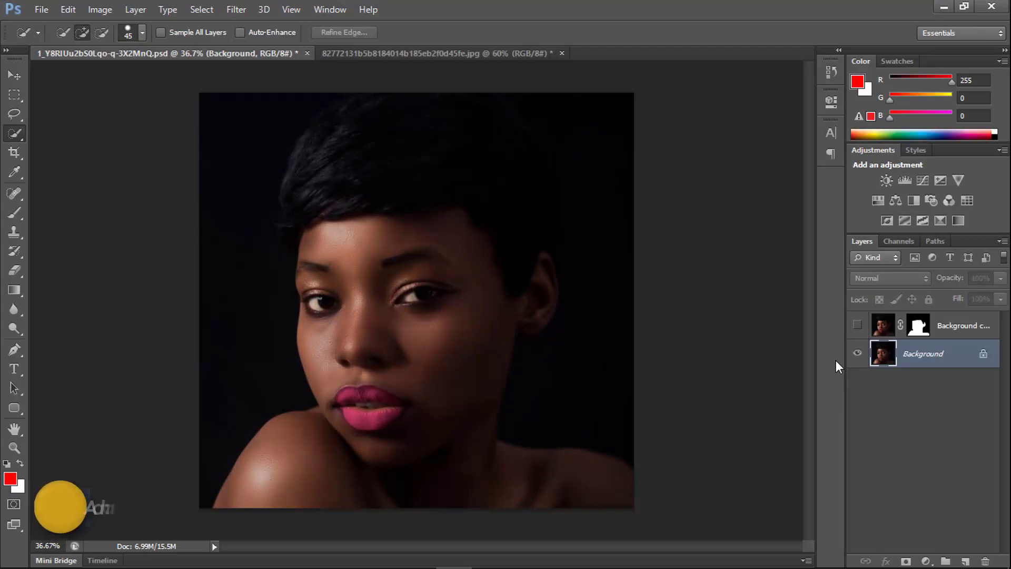
left_click(857, 327)
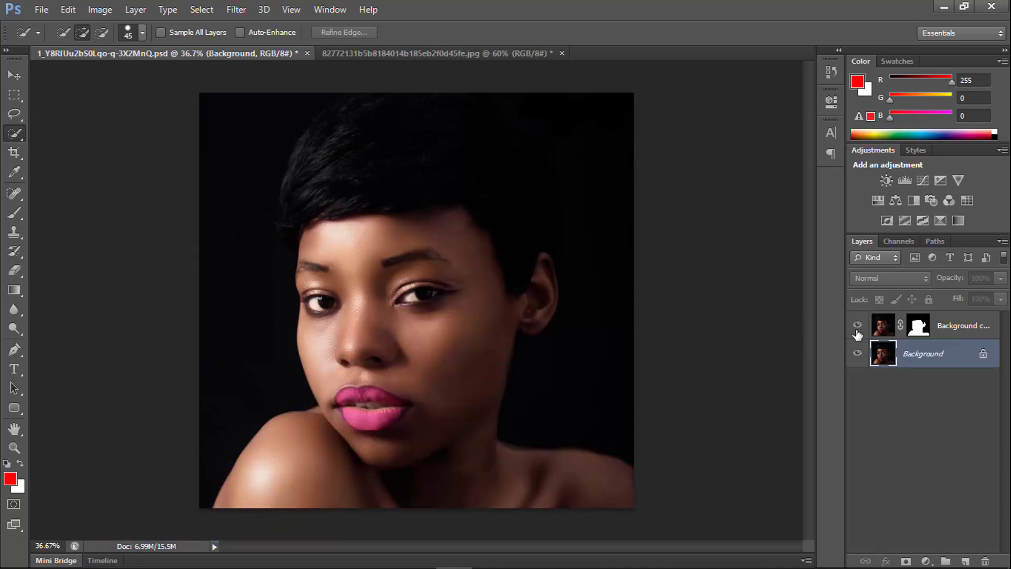
left_click(858, 326)
Hide the copy layer, switch to the orange-background portrait and fit it in view
left_click(857, 327)
left_click(457, 50)
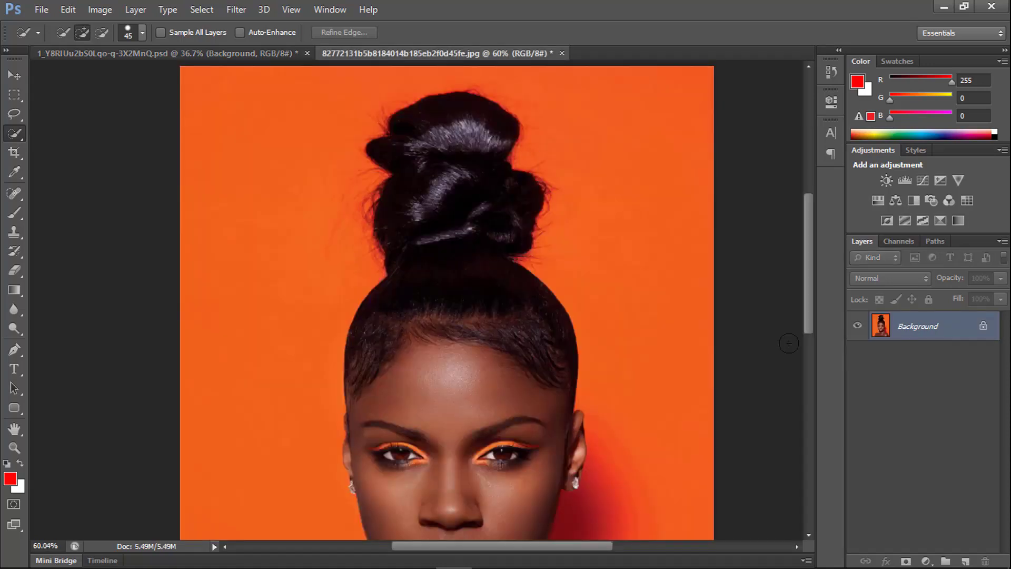
key("ctrl+0")
key("ctrl+minus")
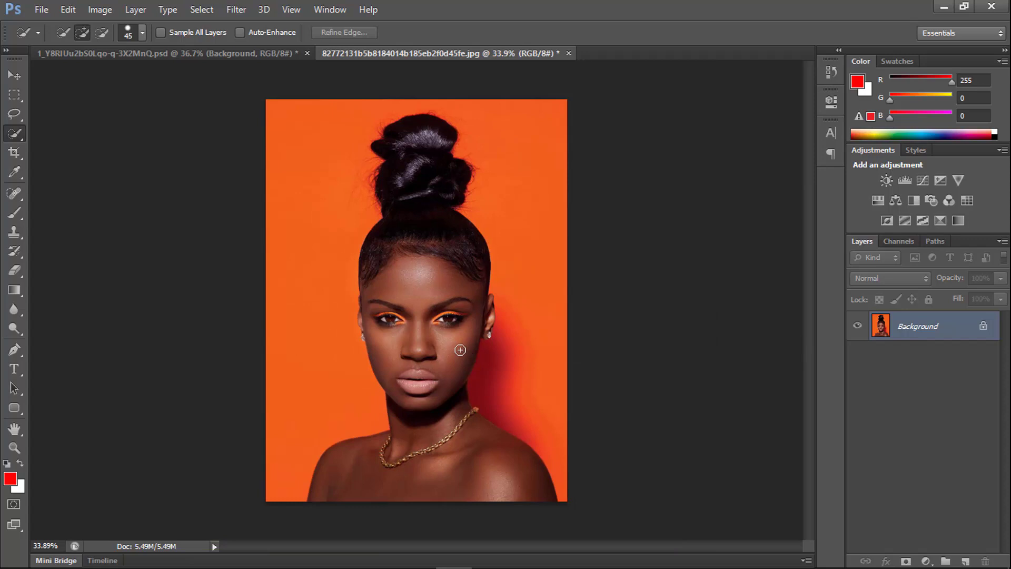
scroll(462, 356, "up", 2)
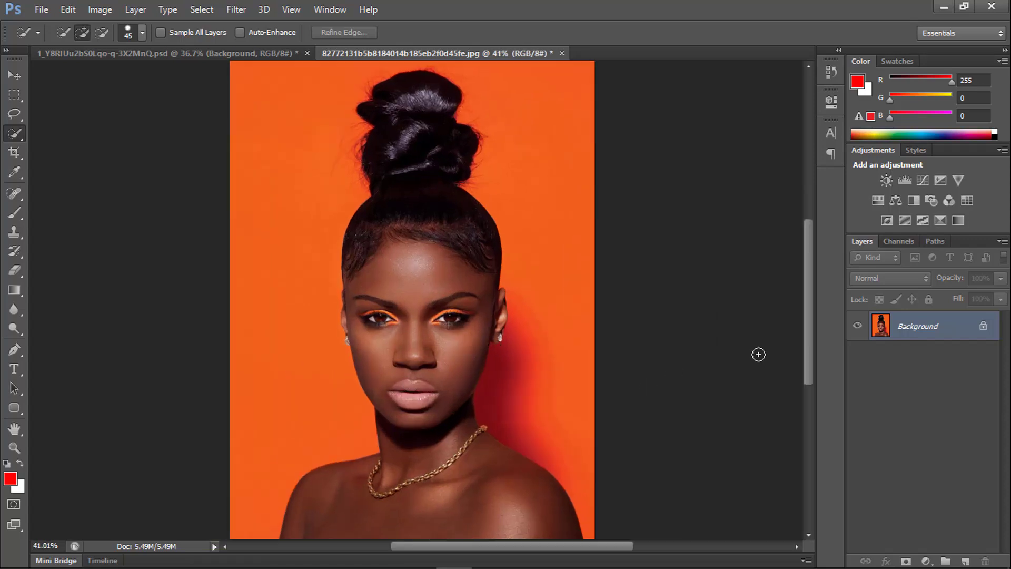
left_click_drag(807, 343, 807, 350)
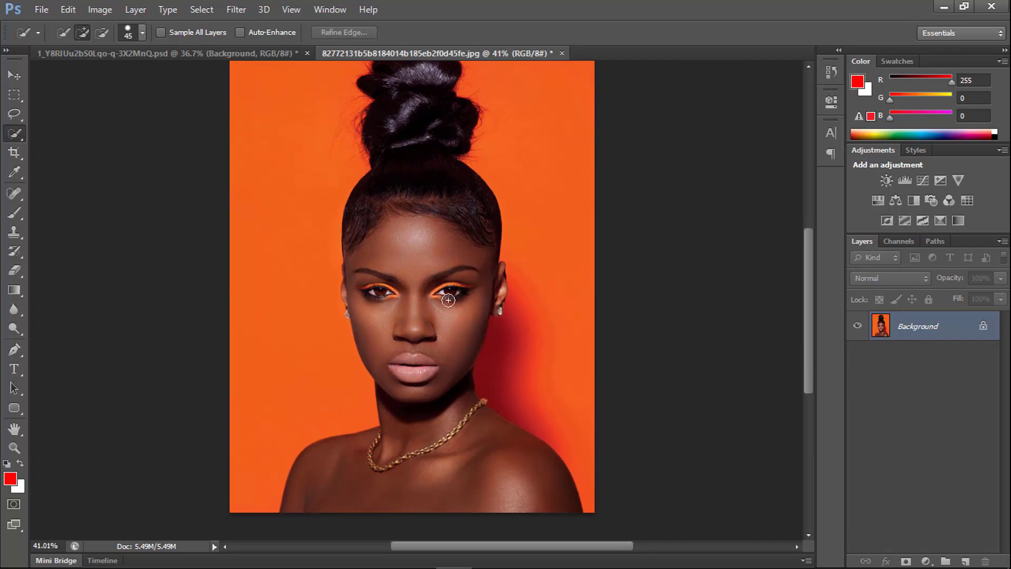
scroll(459, 315, "down", 3)
scroll(434, 350, "up", 1)
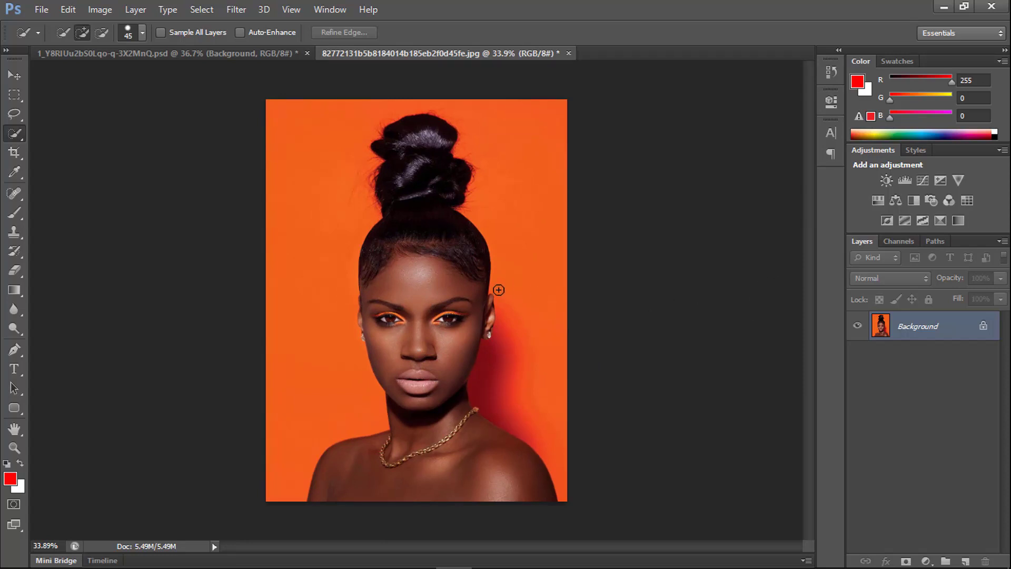
Duplicate the Background layer into a single Background copy layer
left_click_drag(937, 332, 962, 557)
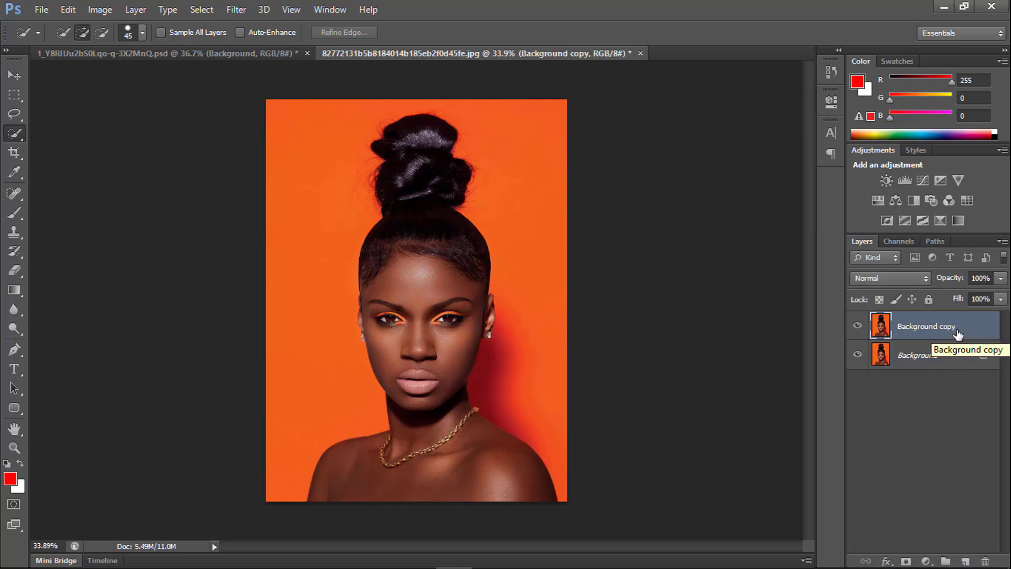
key("ctrl+j")
key("Delete")
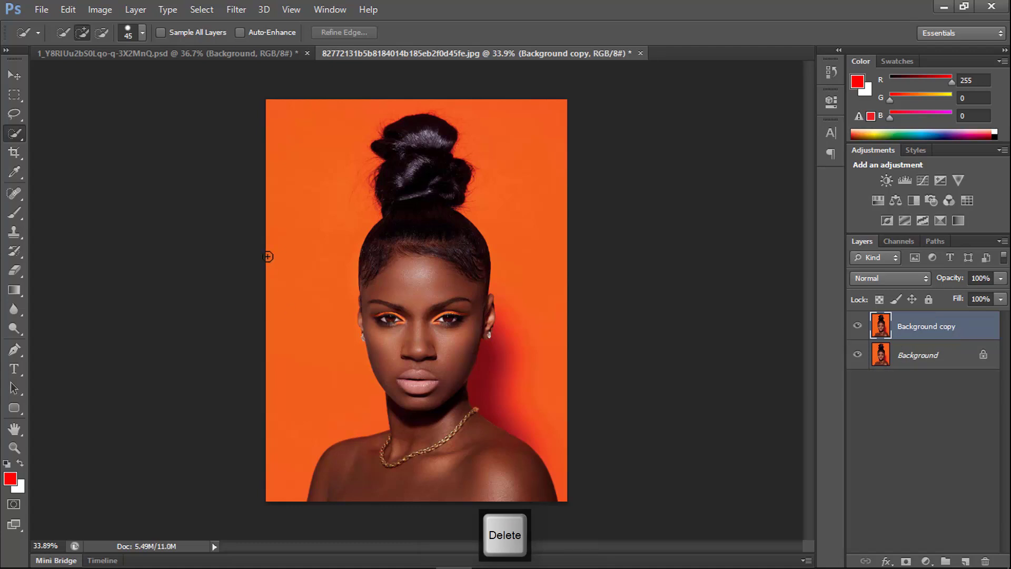
Brush the Quick Selection Tool over the cheek, forehead, hair bun and head
key("v")
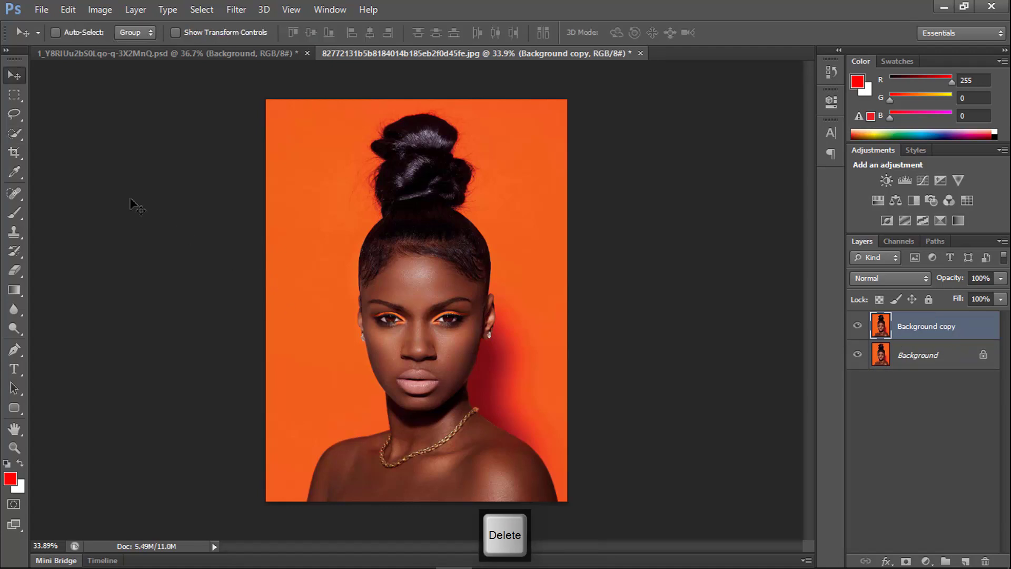
key("w")
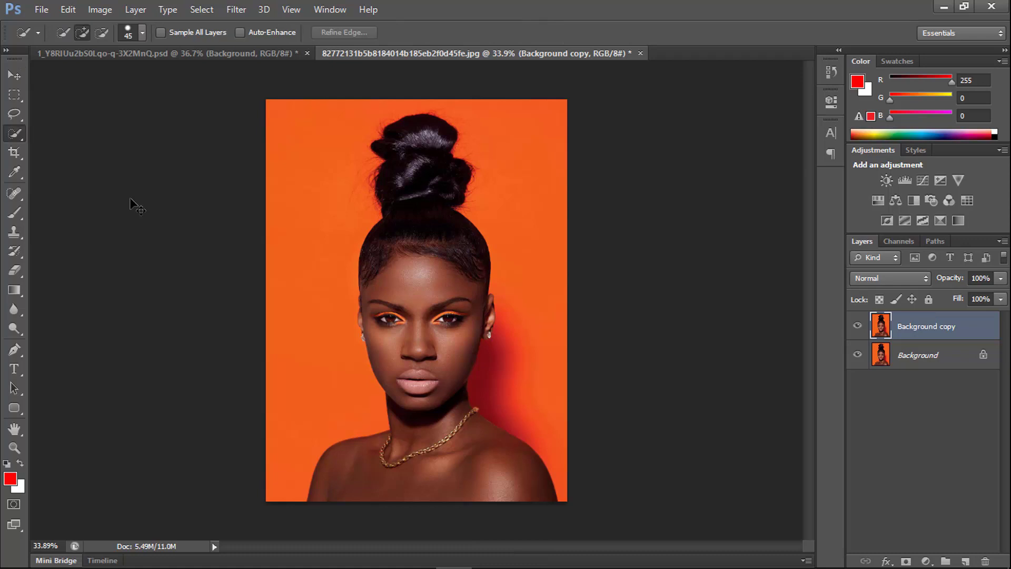
right_click(13, 141)
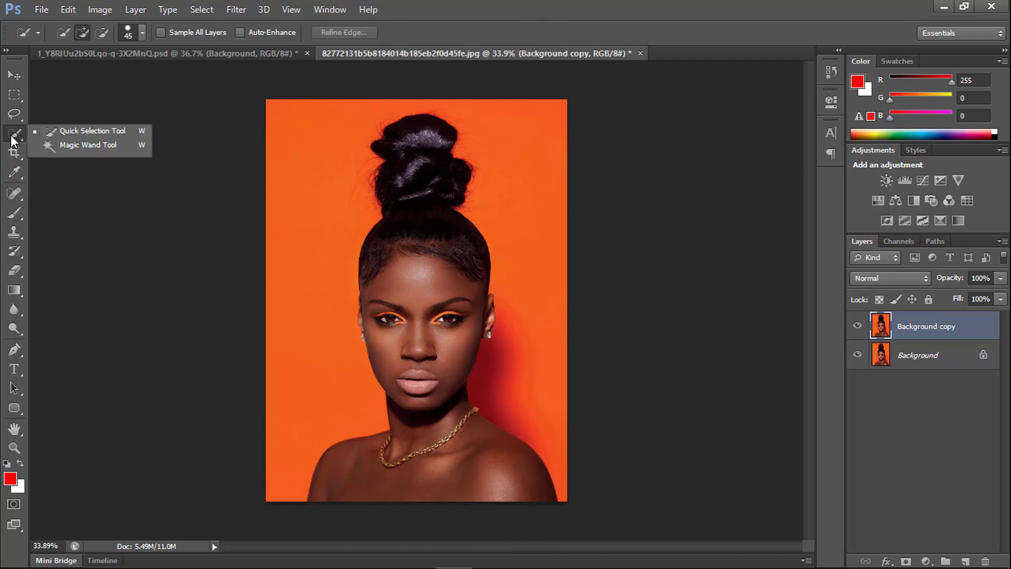
left_click(88, 134)
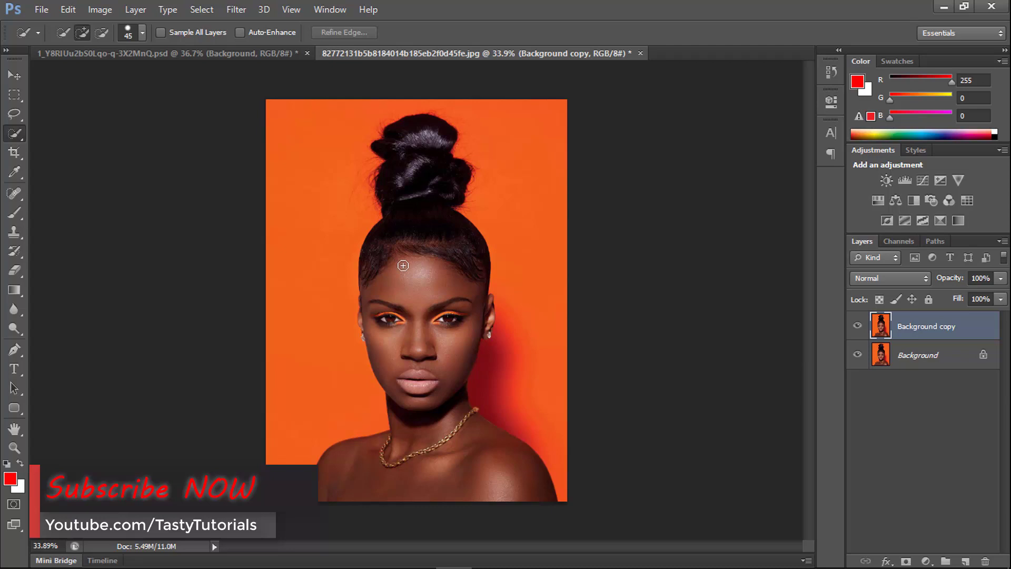
left_click_drag(390, 356, 377, 278)
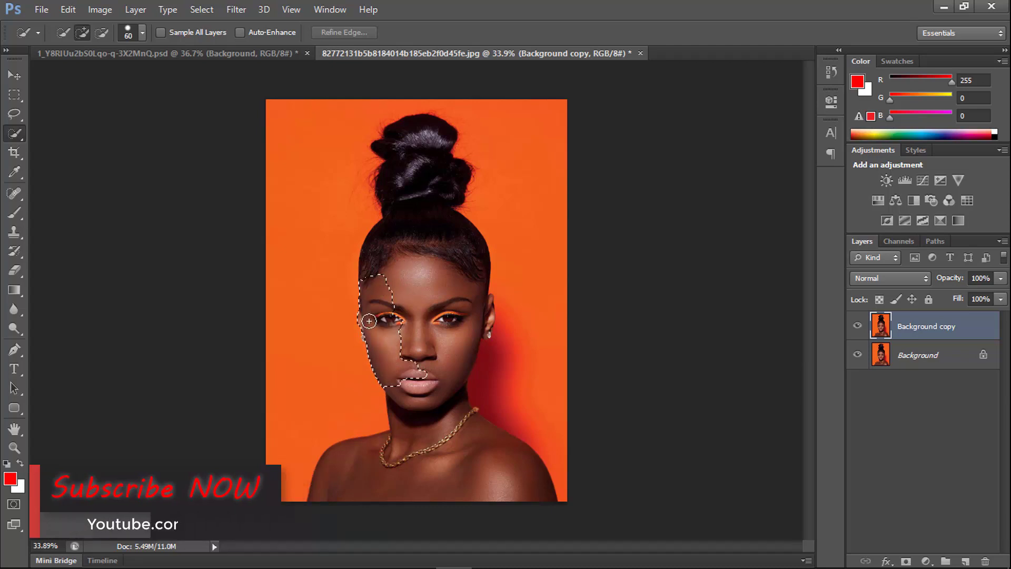
mouse_move(376, 318)
left_mouse_down()
mouse_move(396, 247)
mouse_move(444, 254)
mouse_move(480, 302)
mouse_move(484, 326)
mouse_move(447, 364)
mouse_move(448, 400)
mouse_move(458, 437)
mouse_move(511, 498)
mouse_move(409, 495)
left_mouse_up()
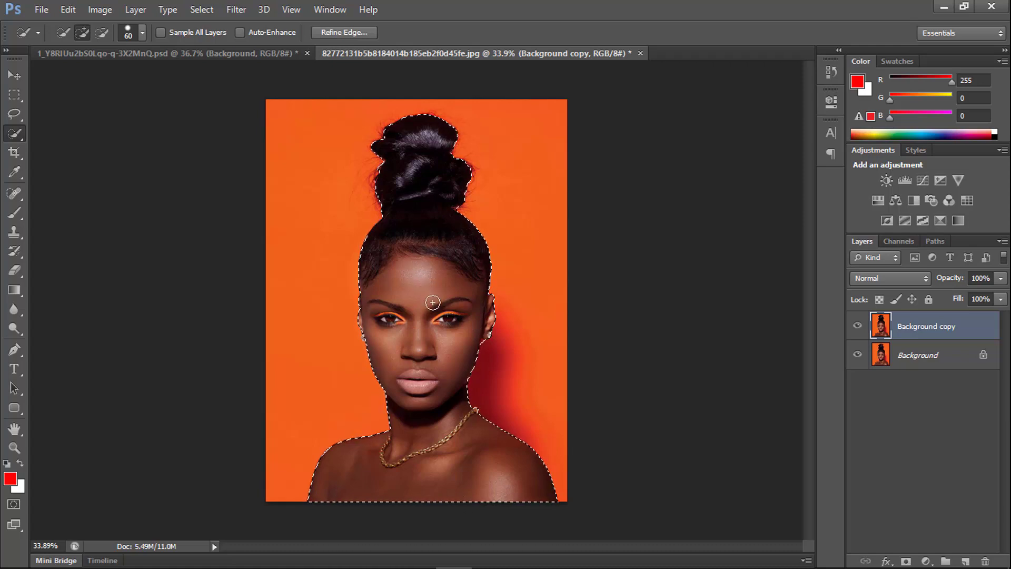
Subtract the hair bun from the selection and add the hairline back
left_click_drag(412, 174, 415, 212)
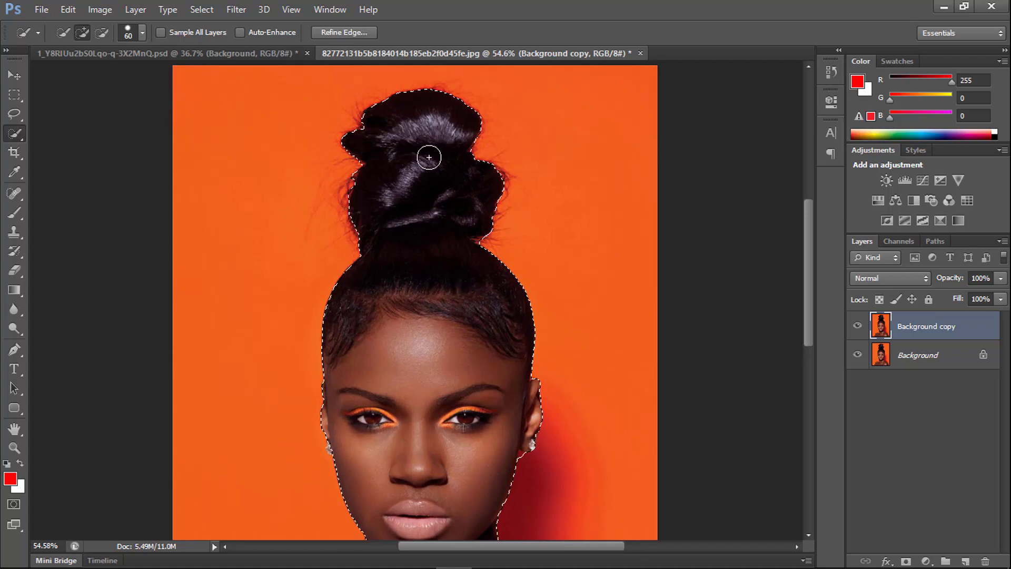
key("alt")
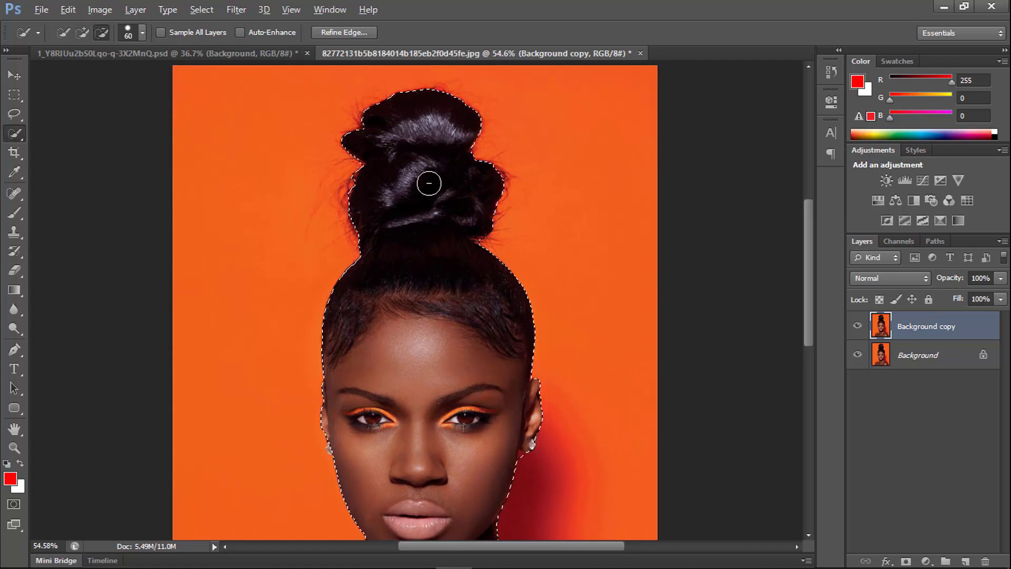
mouse_move(526, 181)
left_mouse_down()
mouse_move(476, 118)
mouse_move(363, 117)
mouse_move(416, 126)
mouse_move(394, 180)
left_mouse_up()
left_click(345, 207)
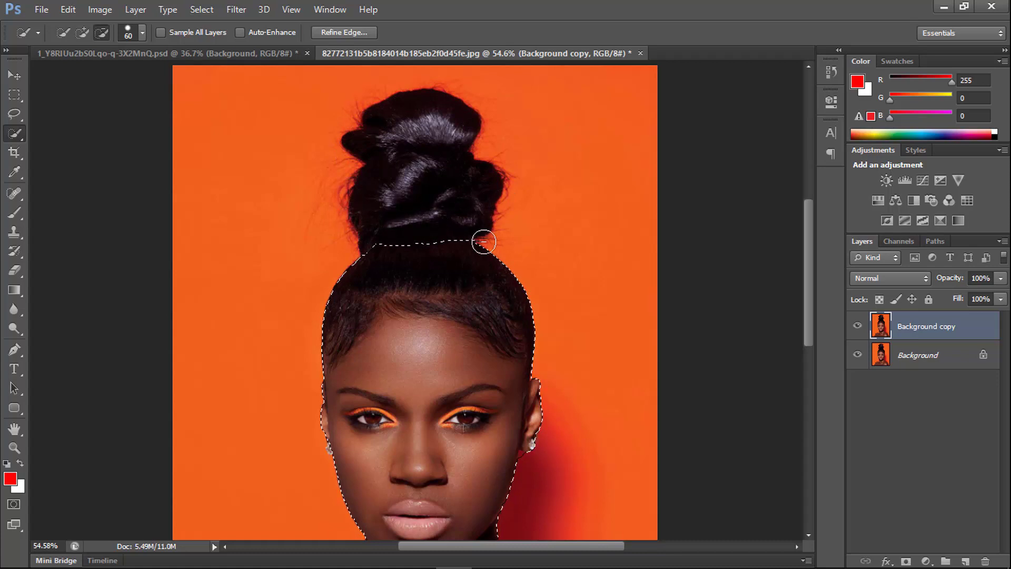
left_click_drag(471, 236, 380, 222)
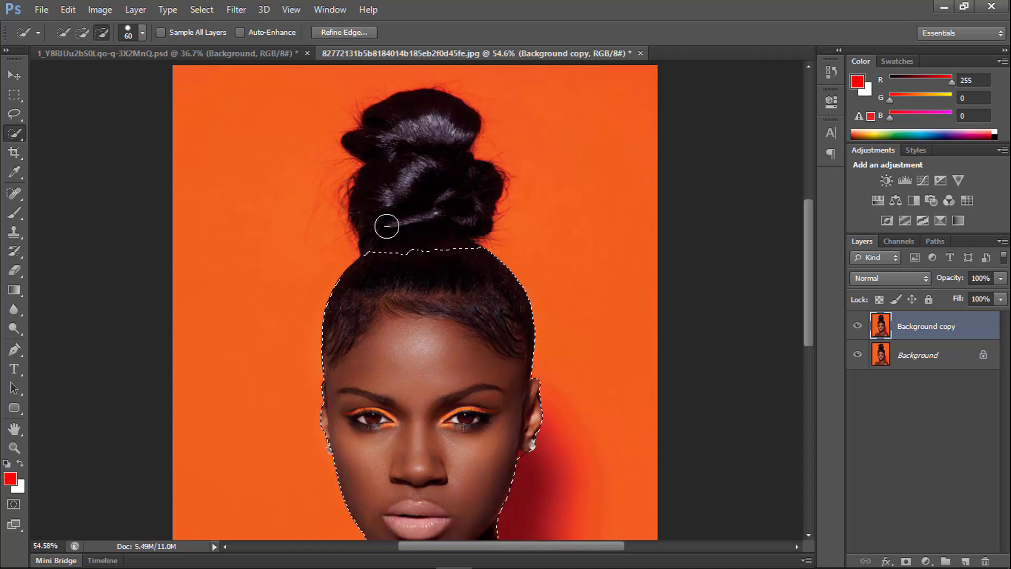
key("alt")
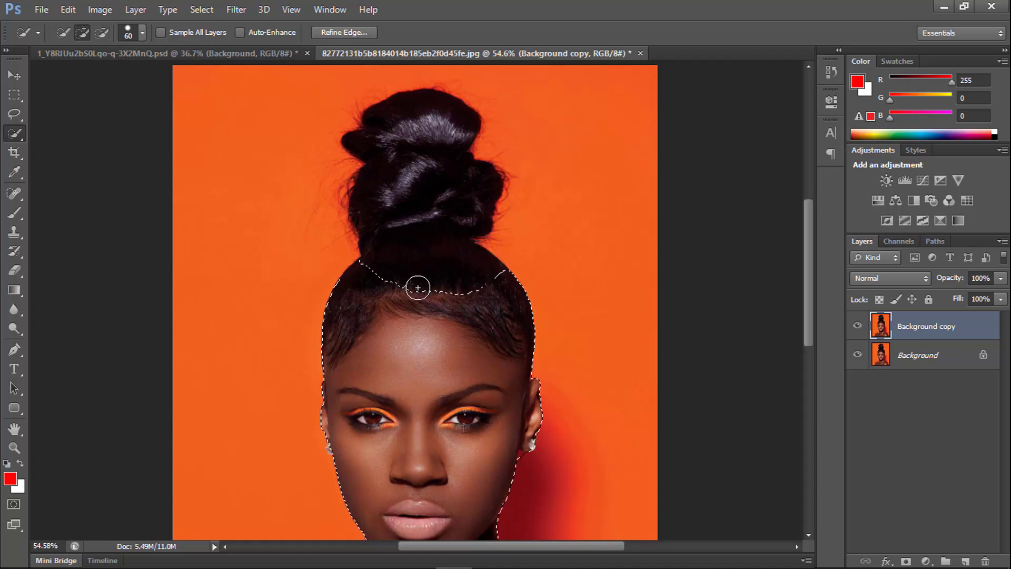
mouse_move(417, 293)
left_mouse_down()
mouse_move(402, 291)
mouse_move(465, 296)
mouse_move(445, 289)
left_mouse_up()
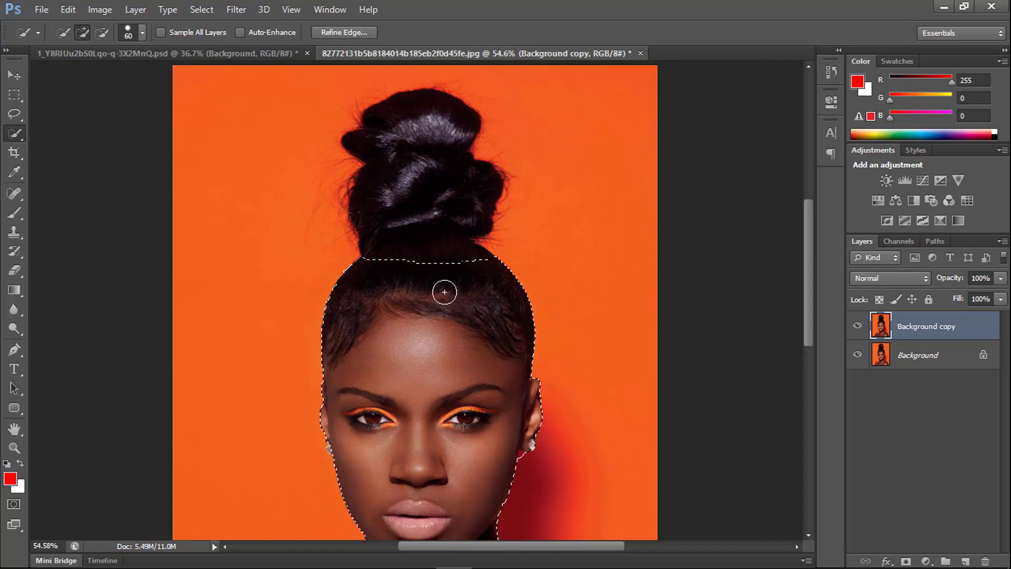
Pan down to the neck and shoulders and zoom out to see the whole image
scroll(450, 314, "down", 1)
left_click_drag(457, 420, 463, 225)
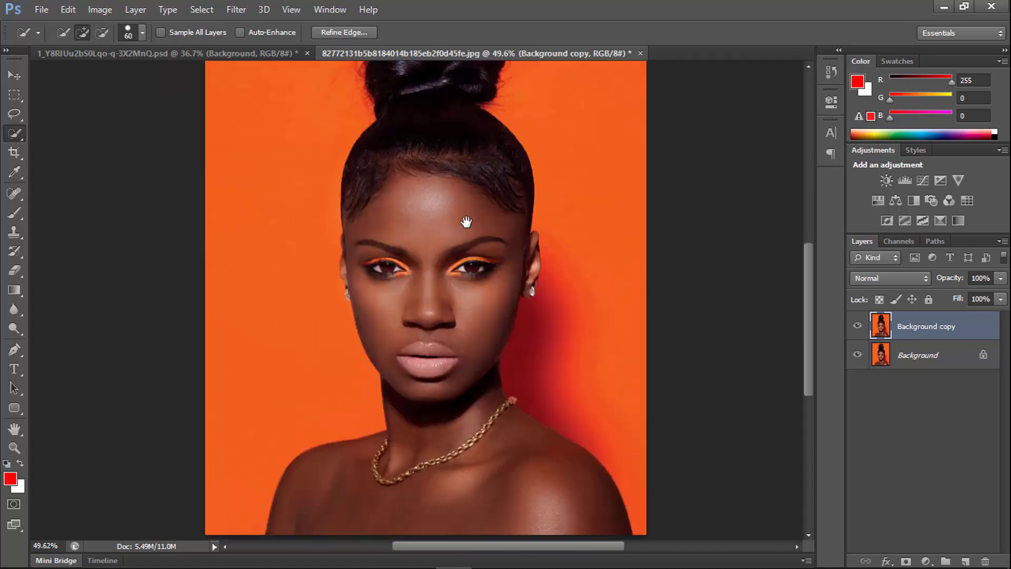
left_click_drag(468, 294, 474, 262)
left_click_drag(470, 330, 468, 278)
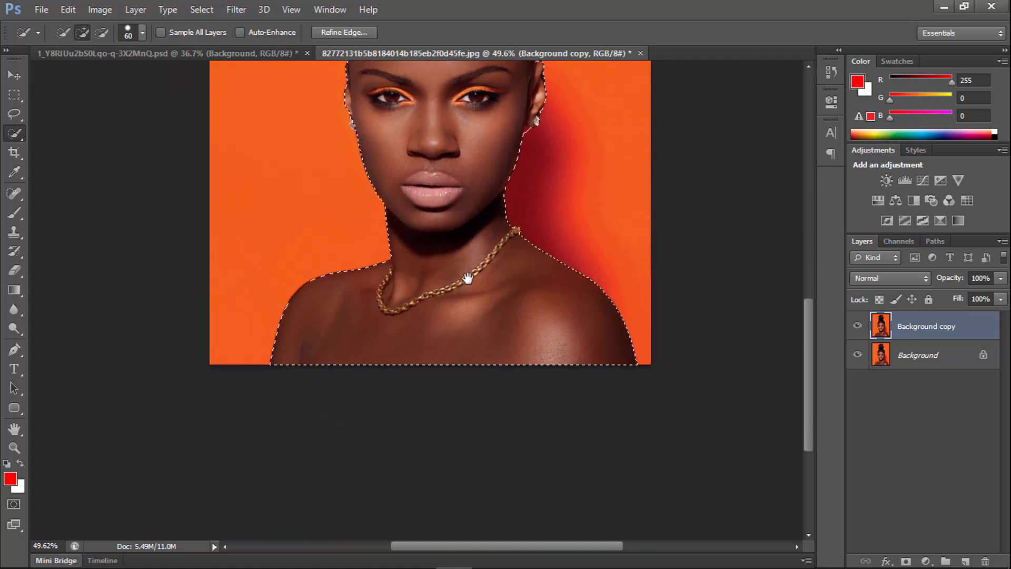
scroll(444, 330, "up", 3)
scroll(458, 250, "down", 7)
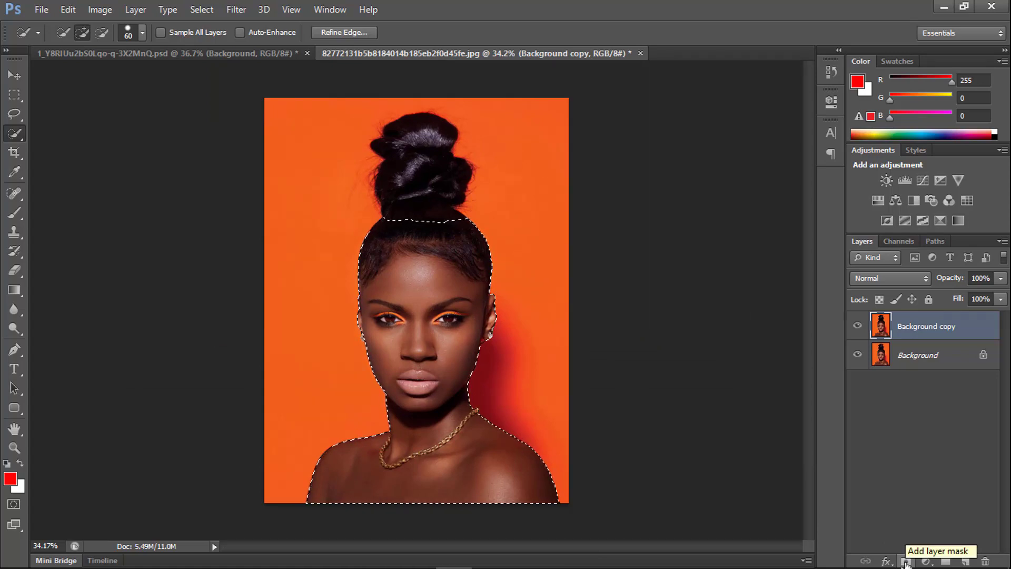
Add a layer mask from the skin selection on Background copy and bring up the mask's options
left_click(906, 562)
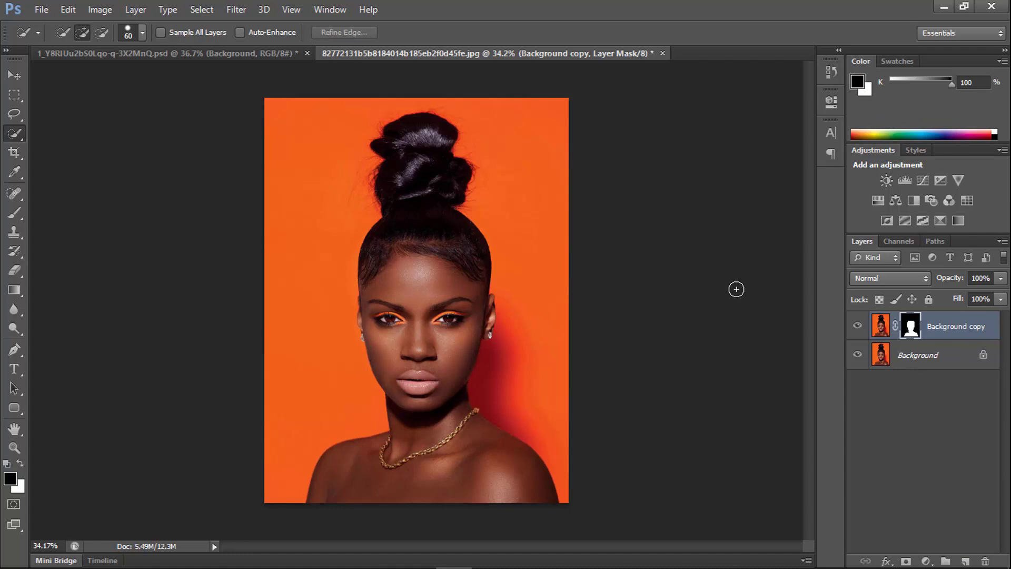
right_click(910, 330)
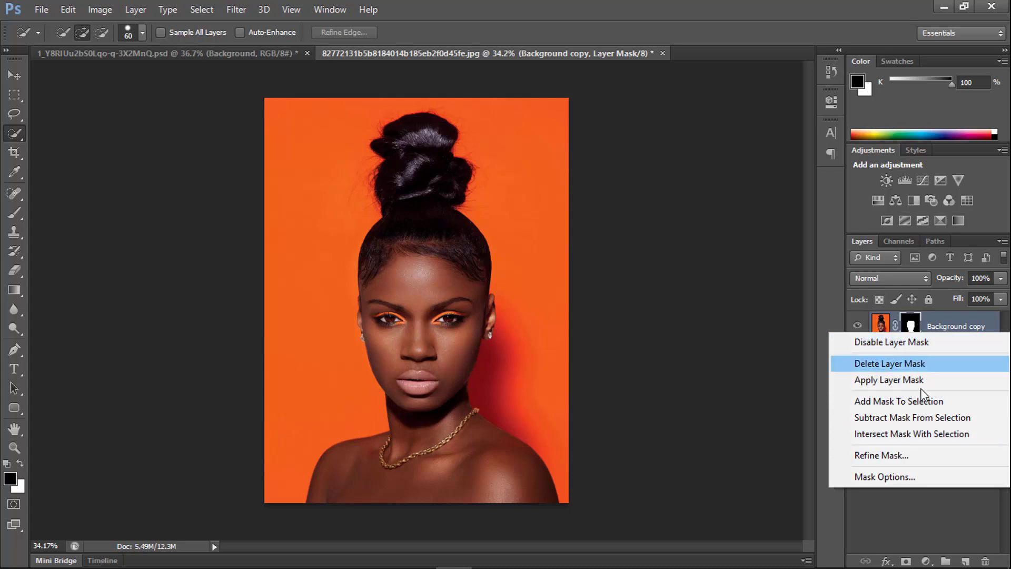
In Refine Mask, paint the refine radius around the head's left, right and top edges
left_click(881, 456)
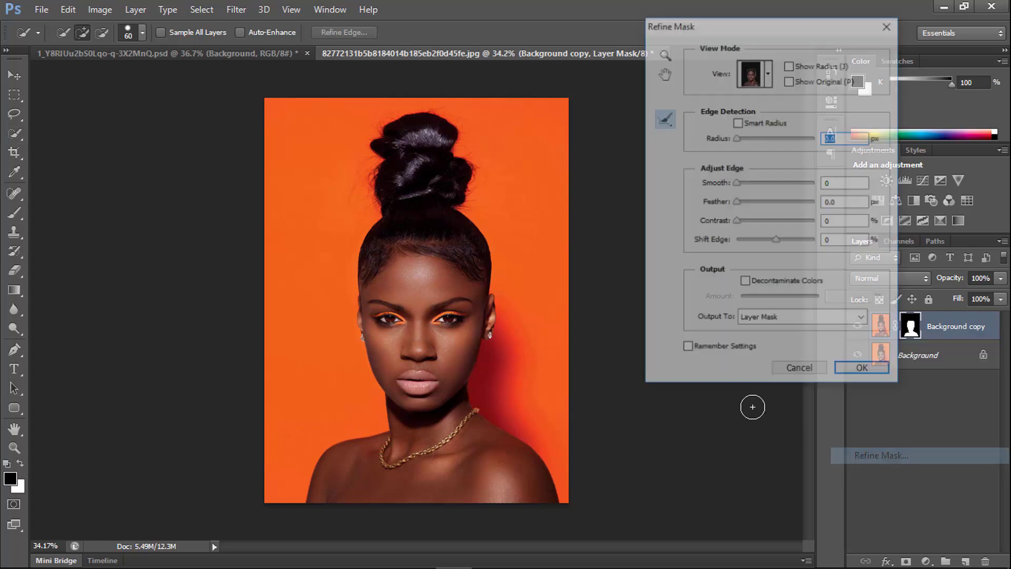
left_click_drag(769, 31, 780, 35)
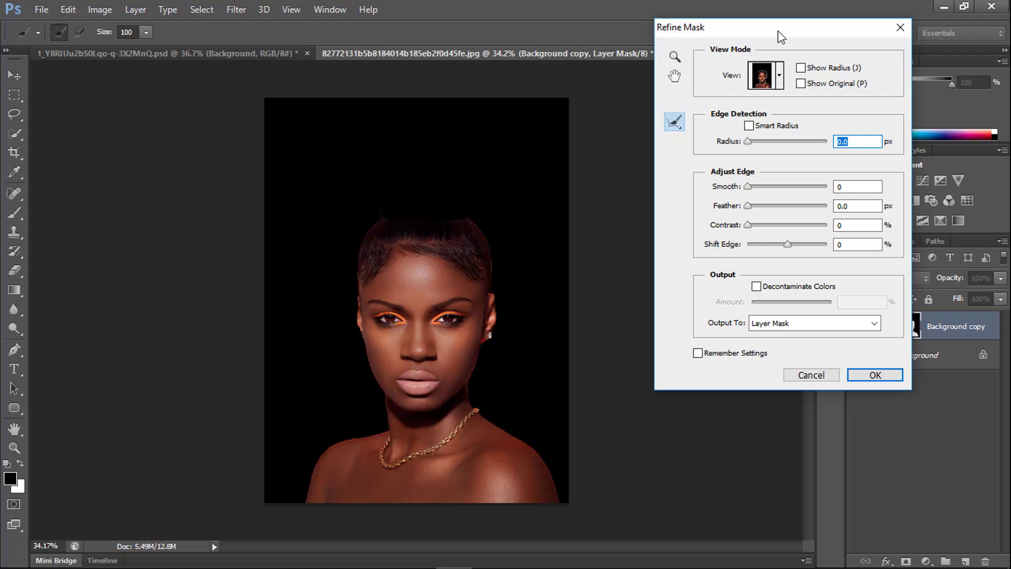
left_click_drag(779, 34, 793, 34)
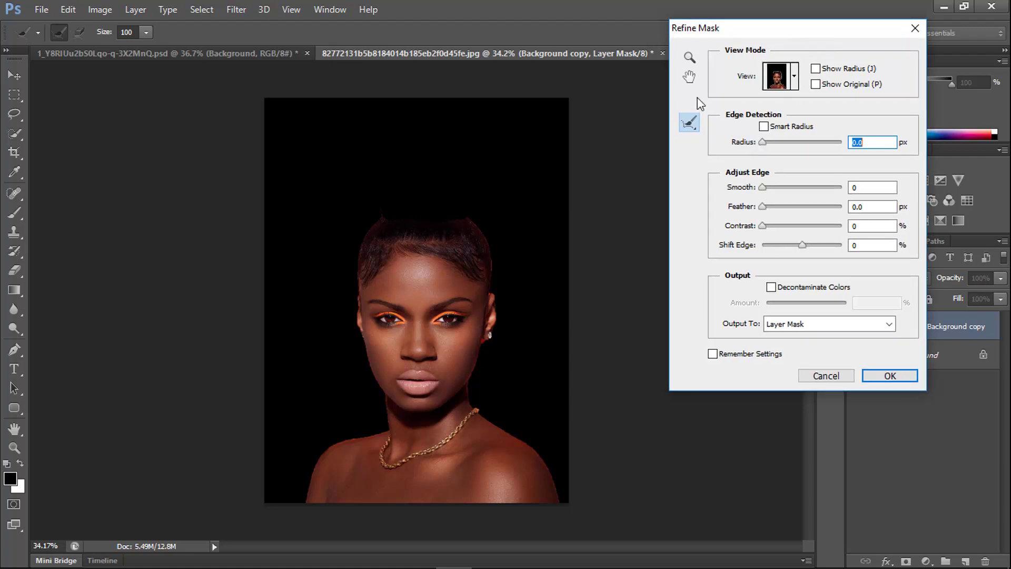
mouse_move(382, 208)
left_mouse_down()
mouse_move(358, 313)
mouse_move(382, 434)
mouse_move(321, 469)
mouse_move(311, 507)
left_mouse_up()
mouse_move(469, 213)
left_mouse_down()
mouse_move(488, 303)
mouse_move(473, 394)
mouse_move(527, 443)
mouse_move(558, 519)
left_mouse_up()
mouse_move(389, 213)
left_mouse_down()
mouse_move(476, 217)
mouse_move(376, 210)
left_mouse_up()
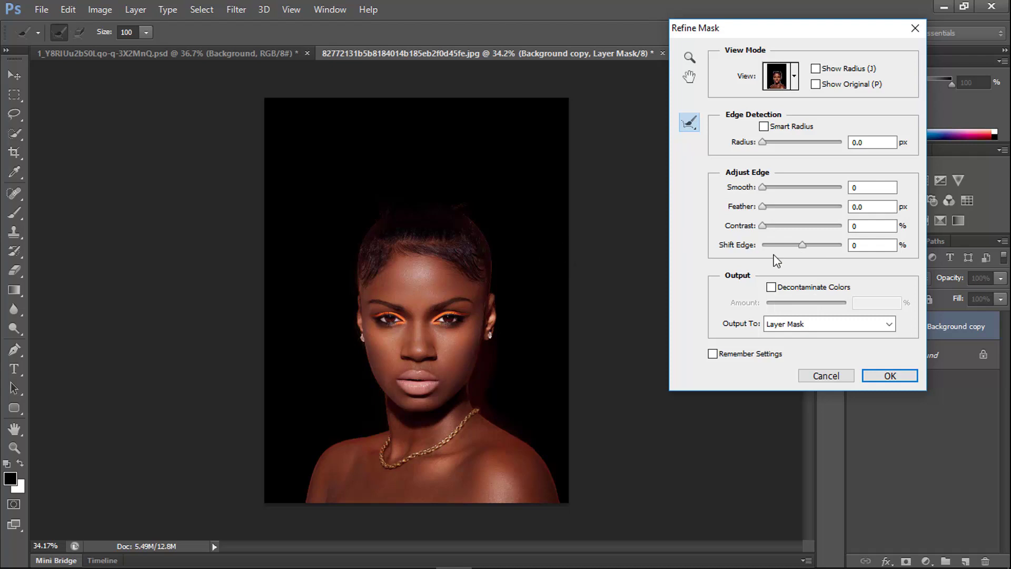
Set Smooth 58, Feather 9.4 px, Contrast 62%, Shift Edge -10%, output to New Layer with Layer Mask
left_click_drag(764, 188, 801, 246)
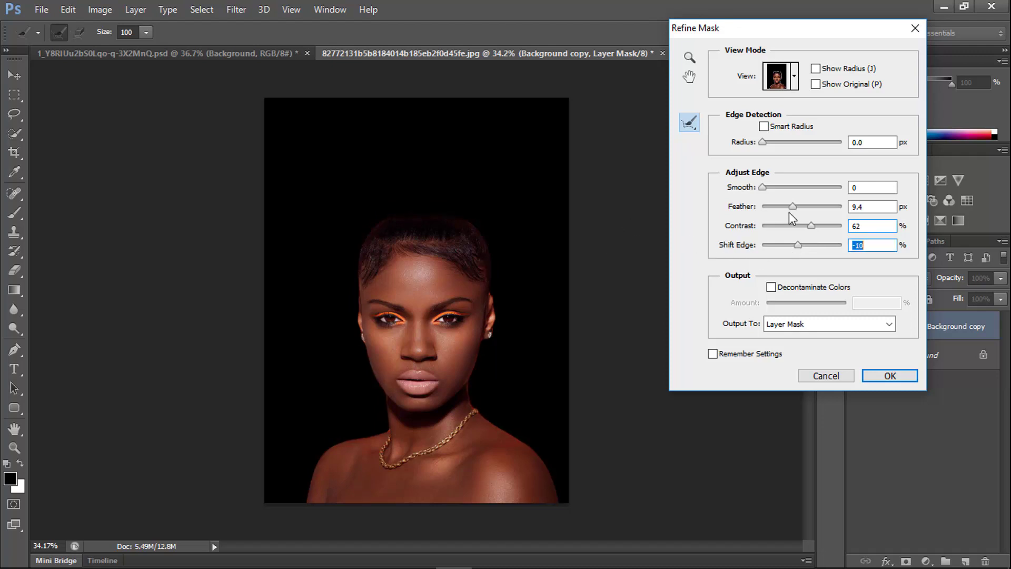
left_click_drag(764, 188, 806, 194)
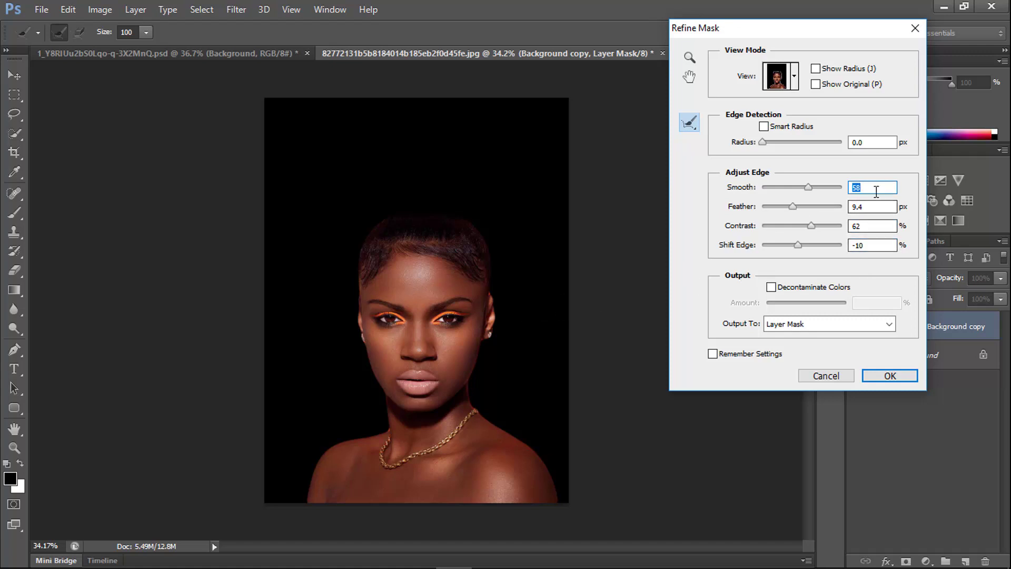
left_click(822, 323)
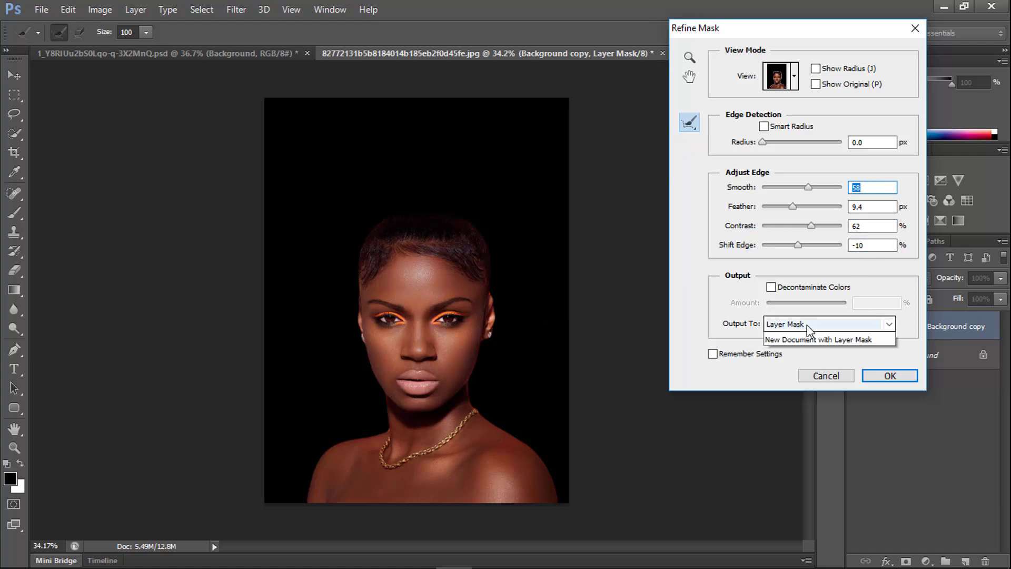
left_click(837, 379)
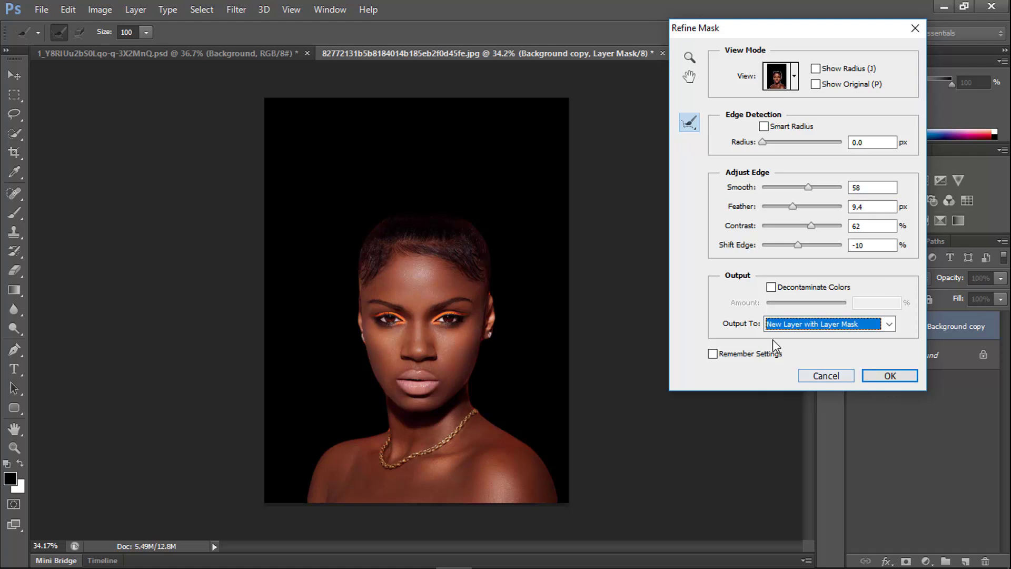
left_click(894, 376)
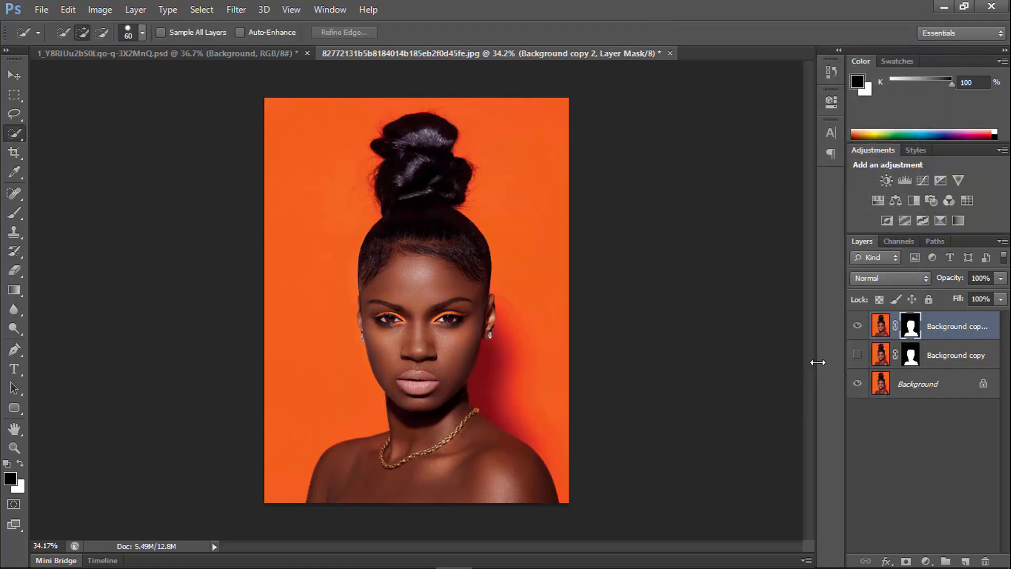
Check the masked cutout, set Background copy 2 to Screen blend mode, and compare
left_click(858, 383)
left_click(857, 384)
left_click(874, 280)
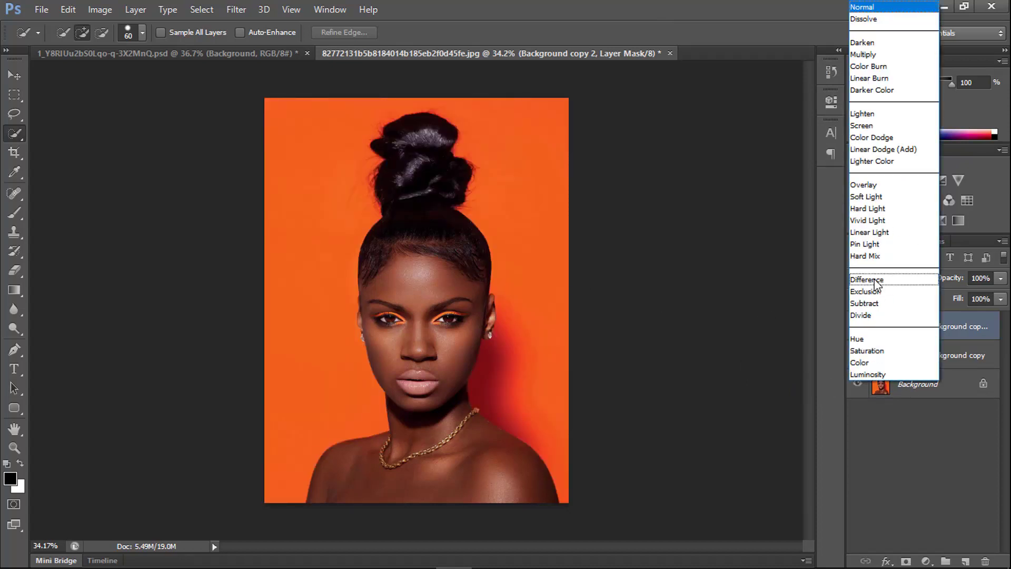
left_click(874, 127)
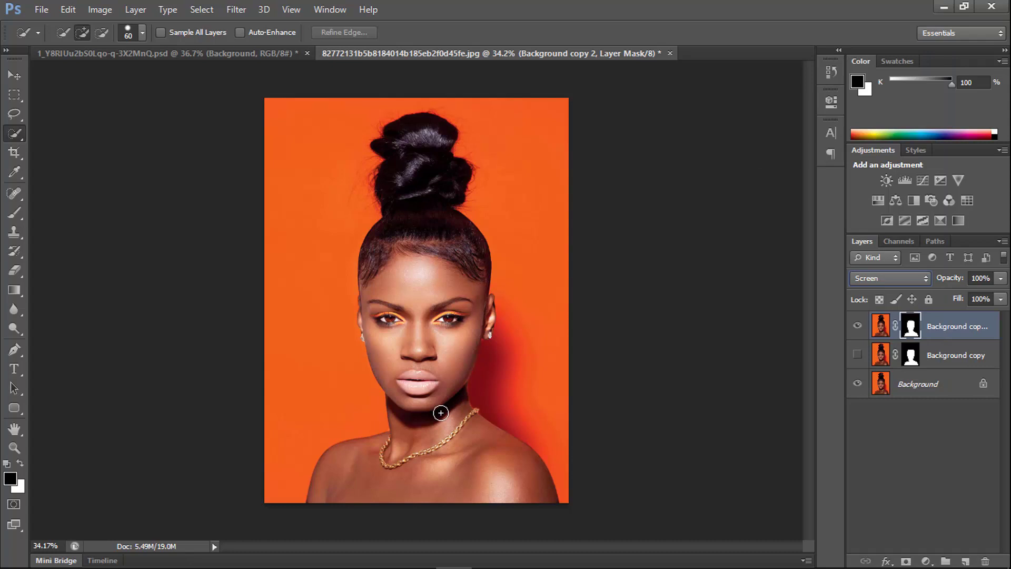
left_click(857, 325)
left_click(857, 325)
Compare the Screen layer, then paint black with a 40 px brush over the lower lip
left_click(857, 325)
left_click(857, 325)
scroll(401, 390, "up", 4)
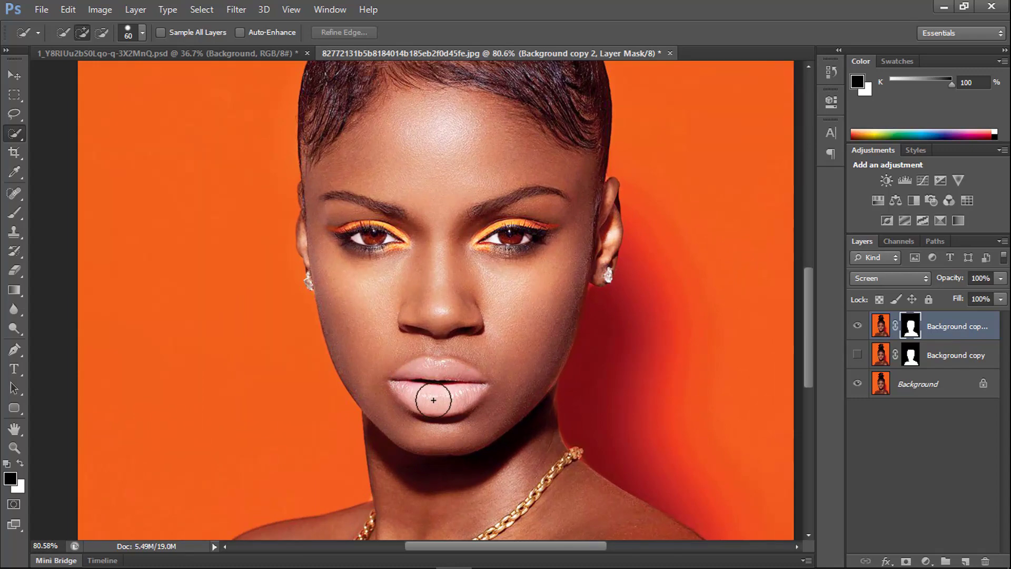
left_click(857, 326)
left_click(858, 326)
left_click(19, 229)
left_click_drag(18, 214, 70, 217)
key("bracketleft")
key("bracketleft")
key("bracketleft")
key("bracketleft")
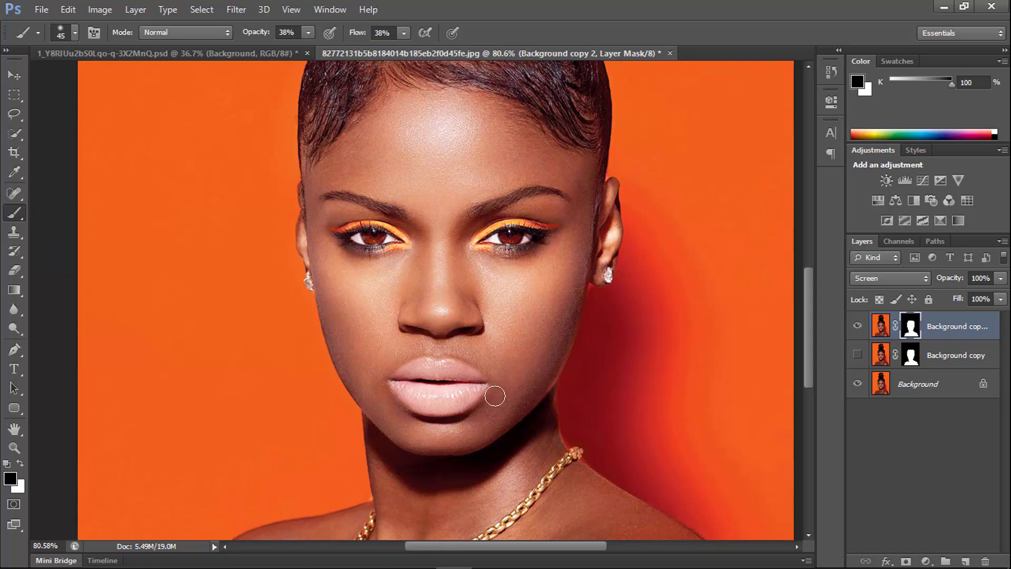
mouse_move(432, 397)
left_mouse_down()
mouse_move(473, 391)
mouse_move(411, 387)
mouse_move(450, 400)
left_mouse_up()
Set brush Opacity and Flow to 100%, paint over the lips, then shrink the brush to 15 px
scroll(450, 401, "up", 5)
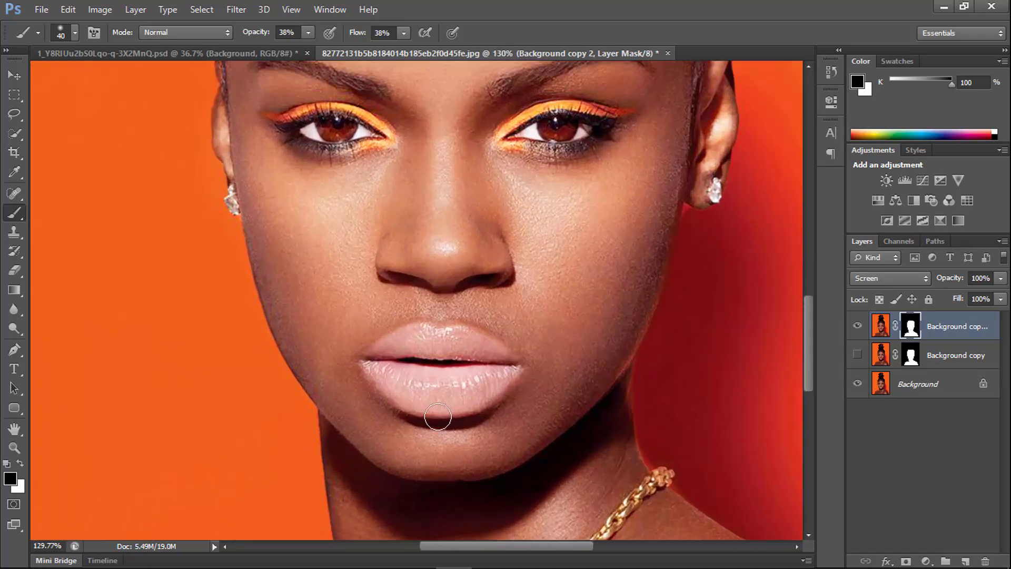
left_click(287, 32)
type("100")
left_click(383, 32)
type("100")
key("Return")
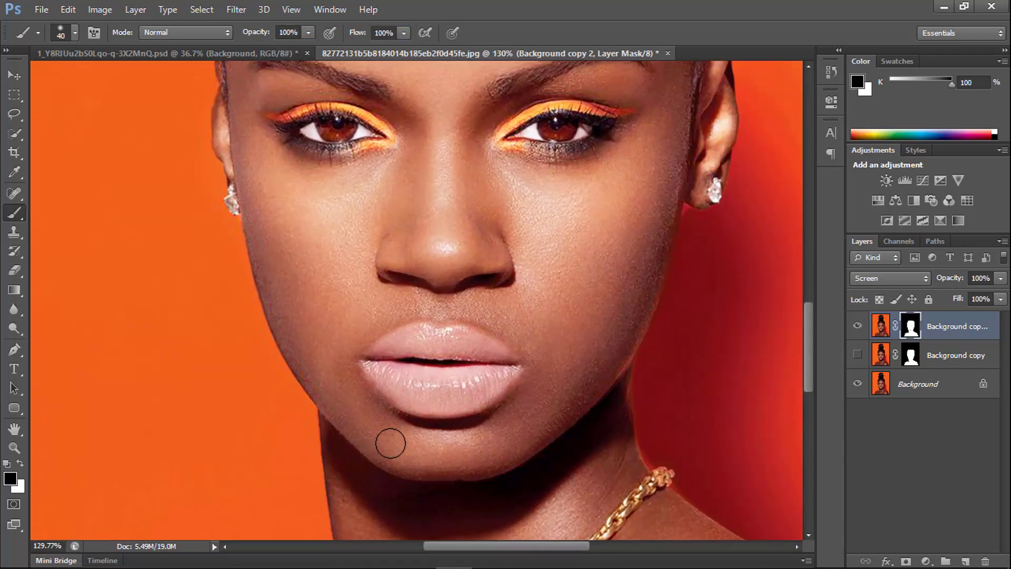
mouse_move(472, 380)
left_mouse_down()
mouse_move(419, 384)
mouse_move(426, 360)
mouse_move(485, 354)
mouse_move(420, 339)
mouse_move(392, 357)
mouse_move(399, 374)
mouse_move(436, 390)
mouse_move(498, 371)
mouse_move(498, 361)
mouse_move(465, 391)
mouse_move(427, 397)
mouse_move(405, 383)
left_mouse_up()
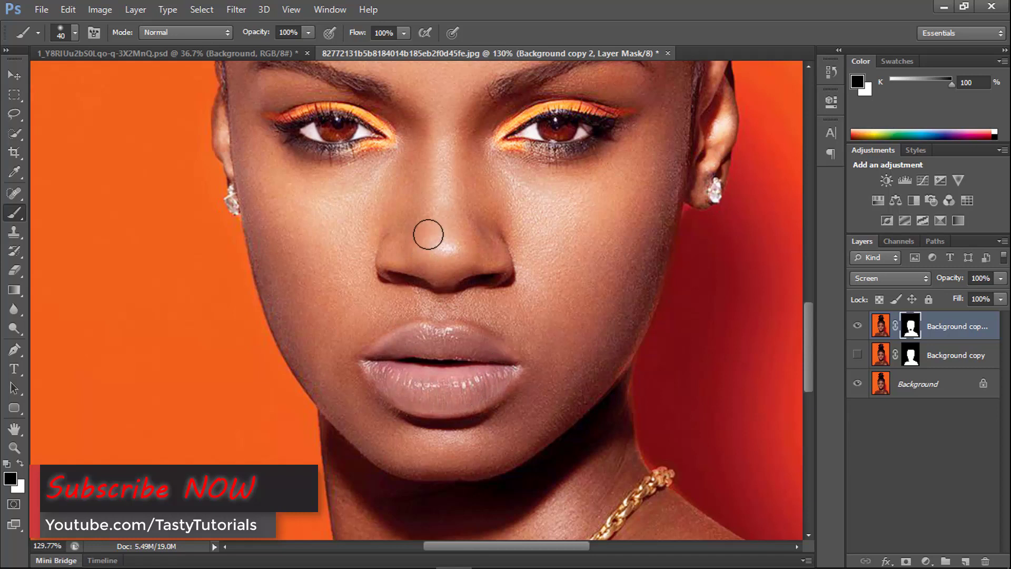
left_click_drag(428, 232, 449, 350)
key("bracketleft")
key("bracketleft")
key("bracketleft")
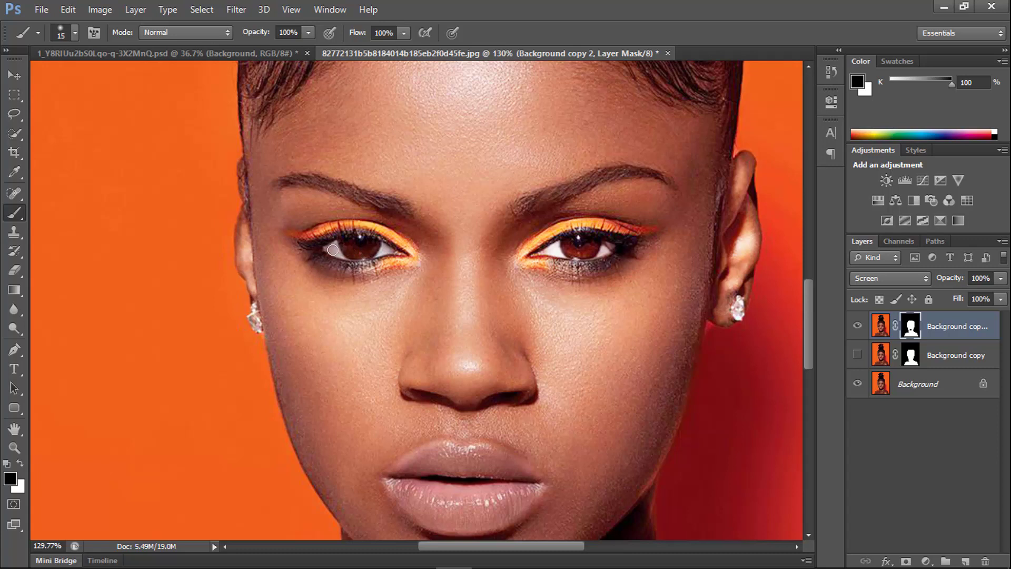
Paint black on the mask over the left lash line and the right eye's white and lower lid
left_click_drag(379, 256, 330, 257)
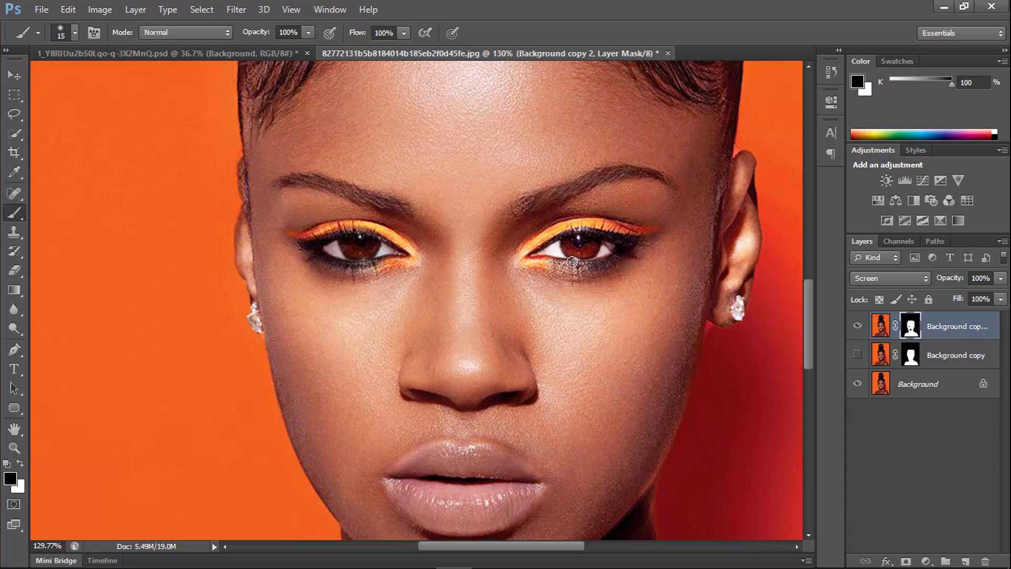
key("bracketright")
left_click_drag(552, 250, 611, 246)
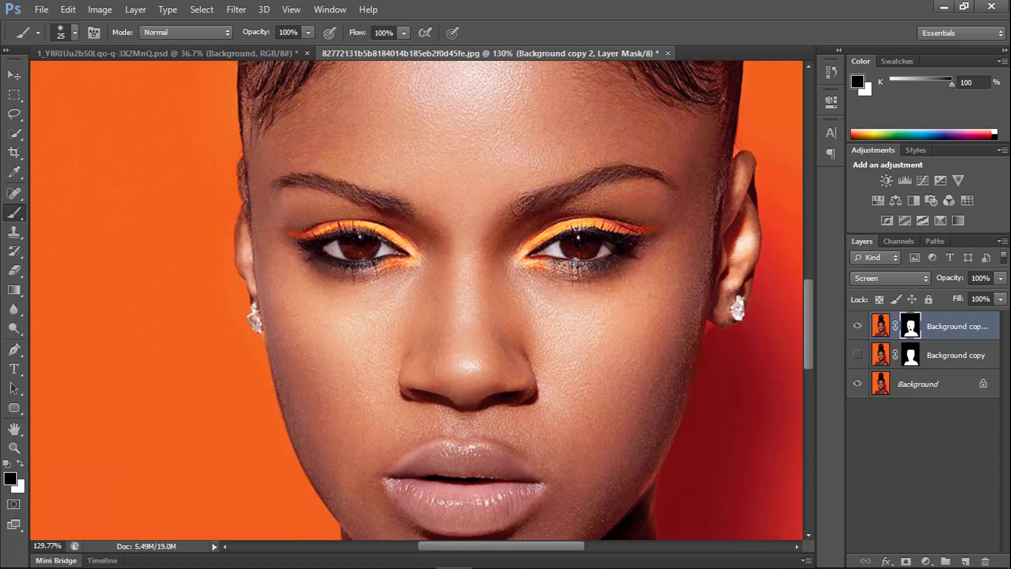
left_click_drag(614, 258, 556, 256)
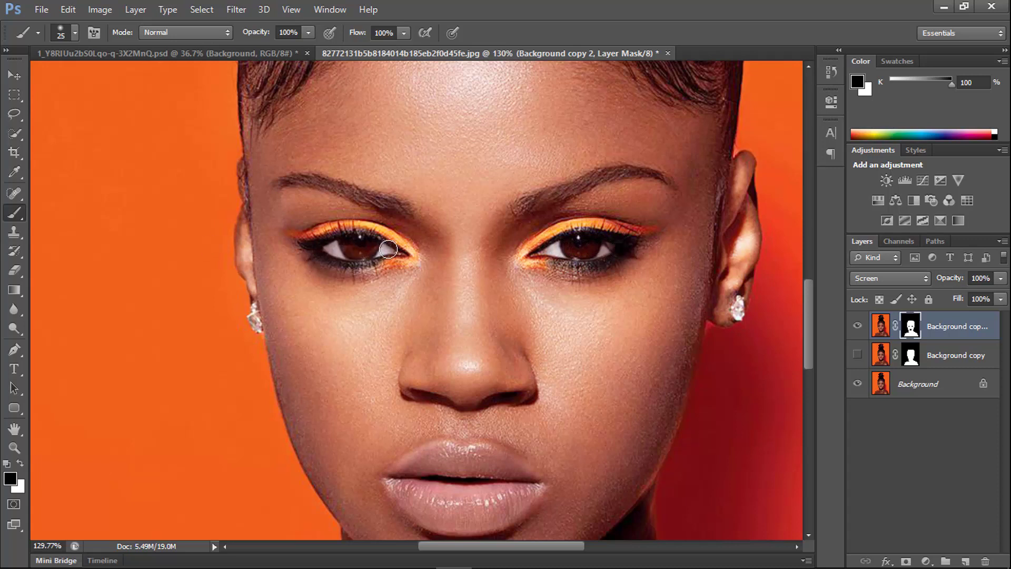
Undo the eyebrow stroke, set brush opacity 51% and flow 40%, and repaint the eyebrow
mouse_move(406, 201)
left_mouse_down()
mouse_move(310, 178)
mouse_move(255, 182)
left_mouse_up()
key("ctrl+alt+z")
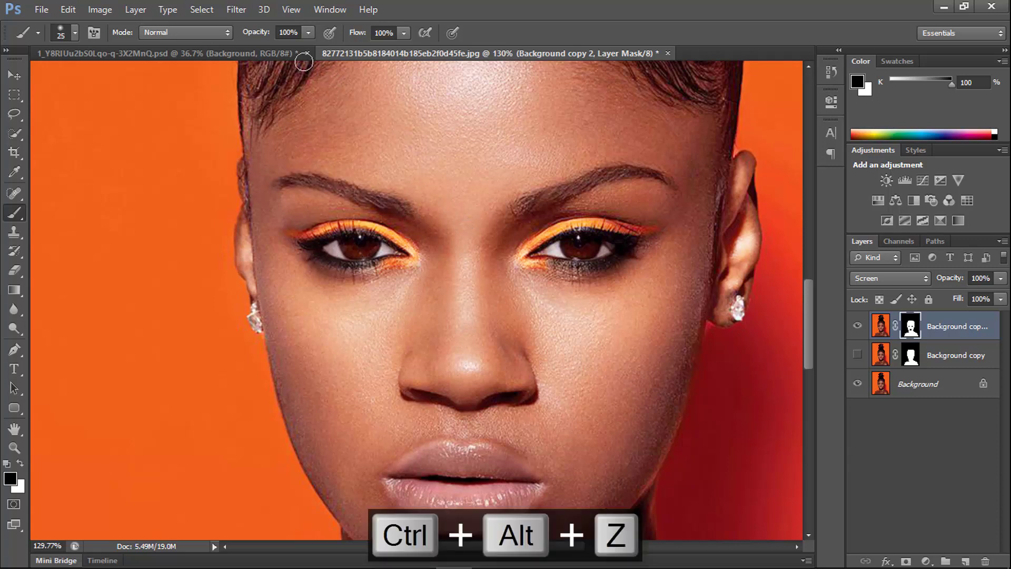
mouse_move(257, 36)
left_mouse_down()
mouse_move(226, 38)
mouse_move(253, 37)
left_mouse_up()
left_click_drag(364, 39, 312, 38)
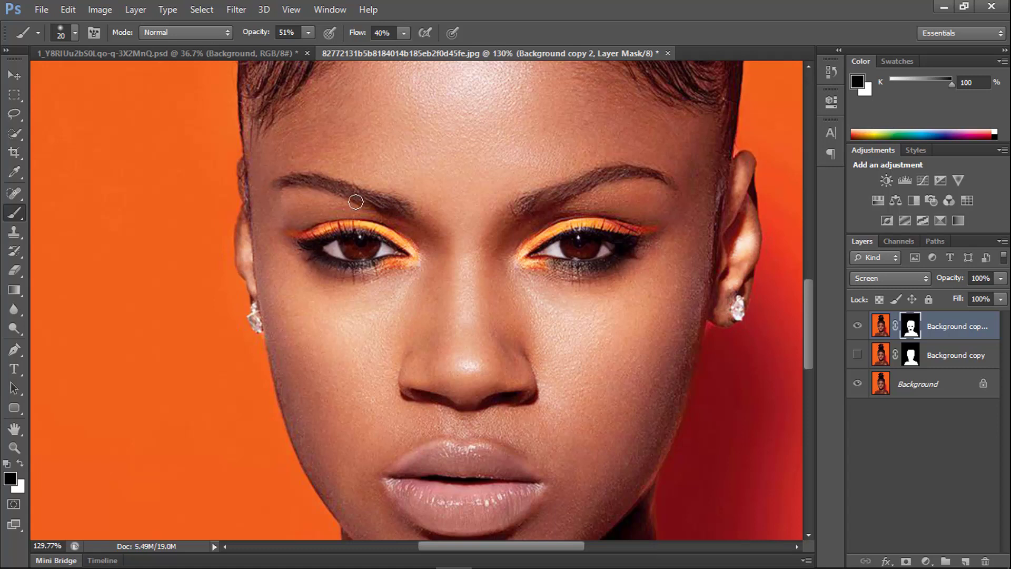
left_click_drag(525, 209, 588, 184)
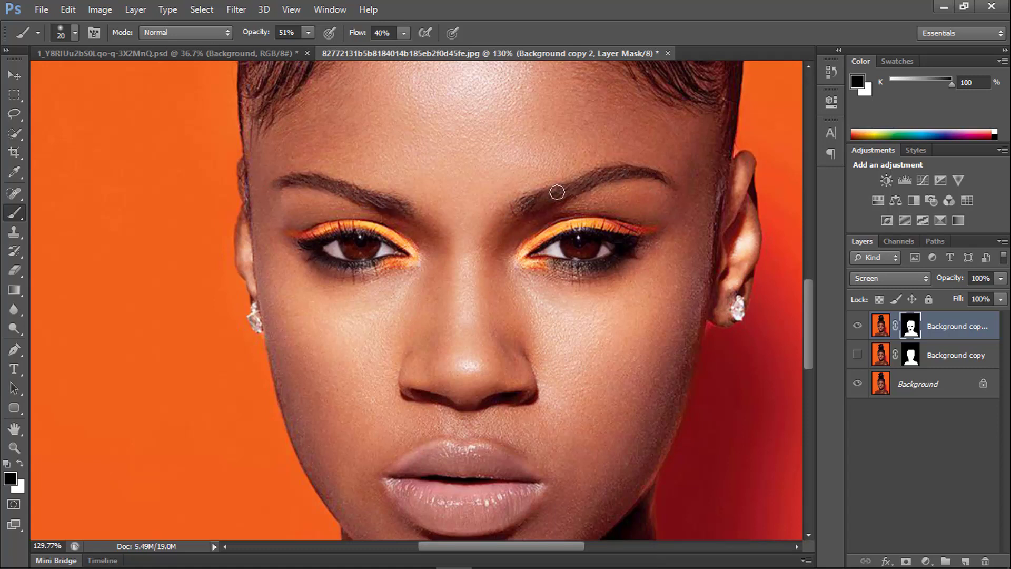
Pan down to the neck and paint black with a 40 px brush over the gold chain
scroll(476, 262, "down", 4)
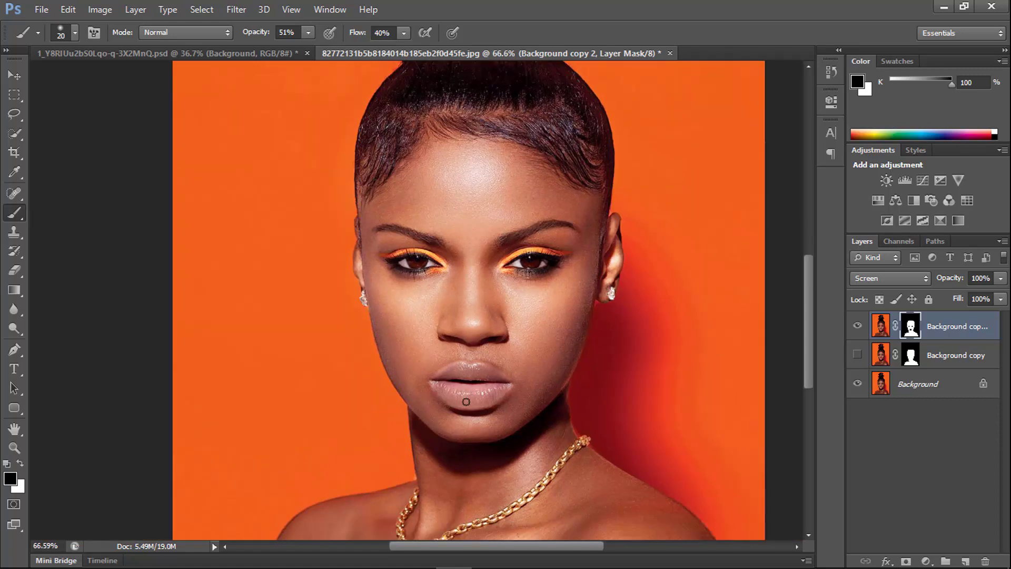
scroll(471, 400, "up", 2)
key("bracketright")
key("bracketright")
key("bracketright")
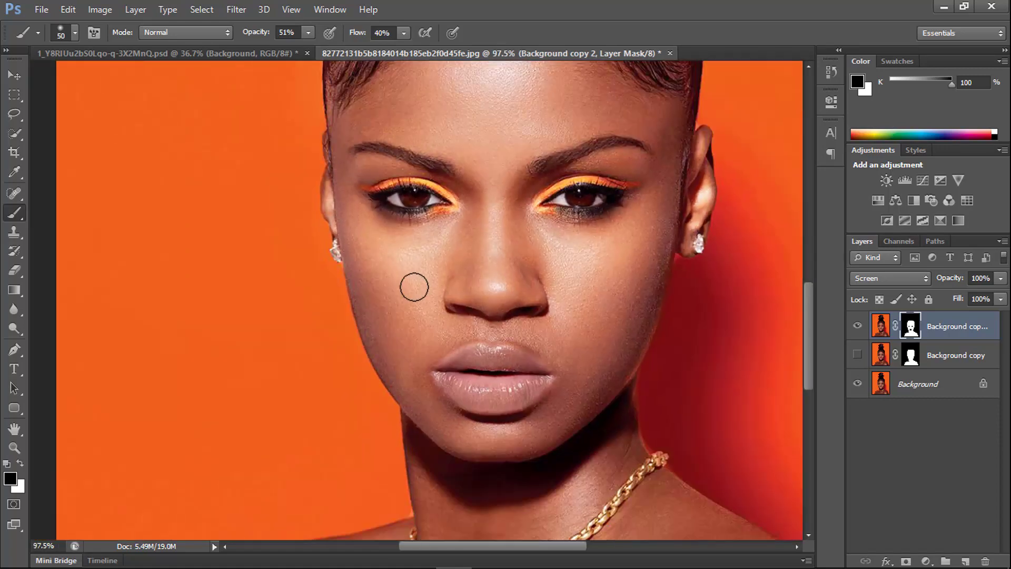
key("bracketright")
key("bracketright")
left_click_drag(544, 186, 567, 349)
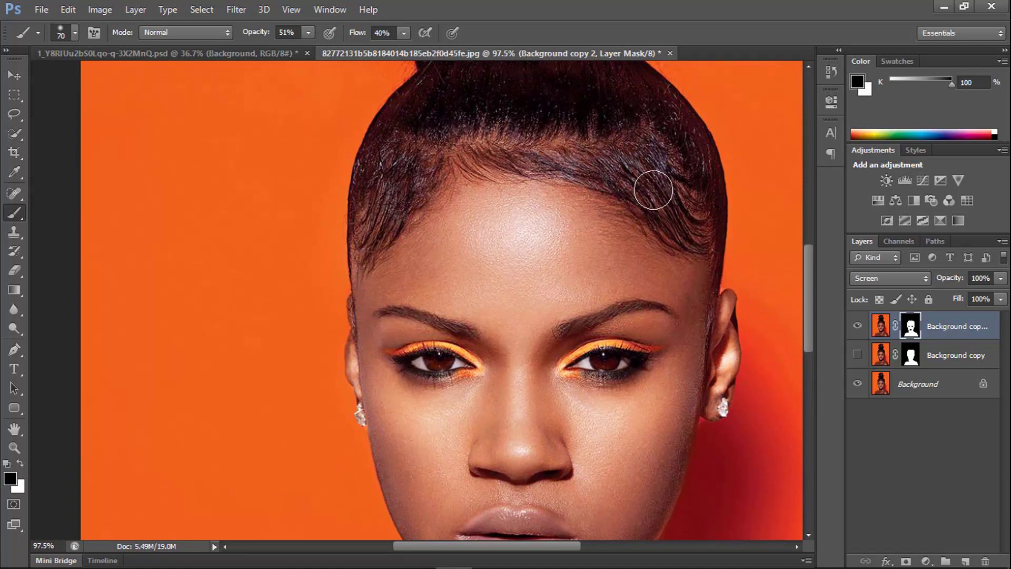
left_click_drag(519, 114, 518, 146)
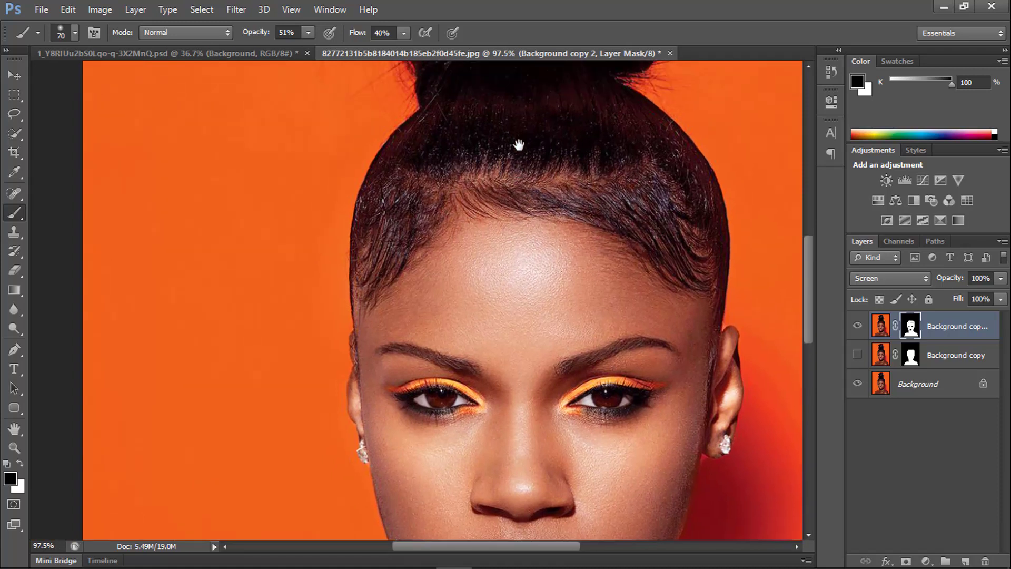
mouse_move(575, 247)
left_mouse_down()
mouse_move(599, 156)
mouse_move(569, 113)
mouse_move(530, 166)
left_mouse_up()
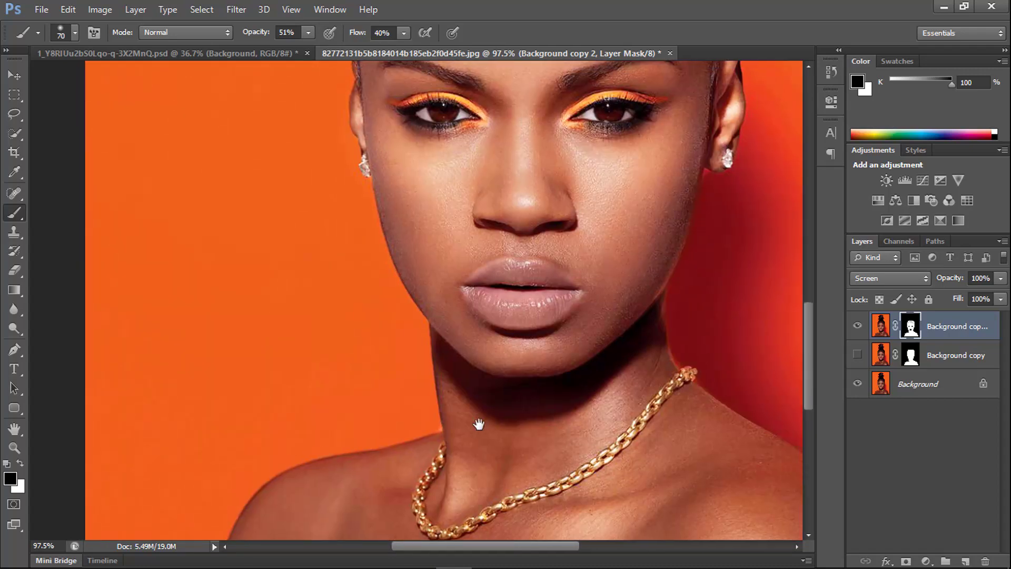
left_click_drag(493, 423, 486, 237)
scroll(537, 264, "up", 3)
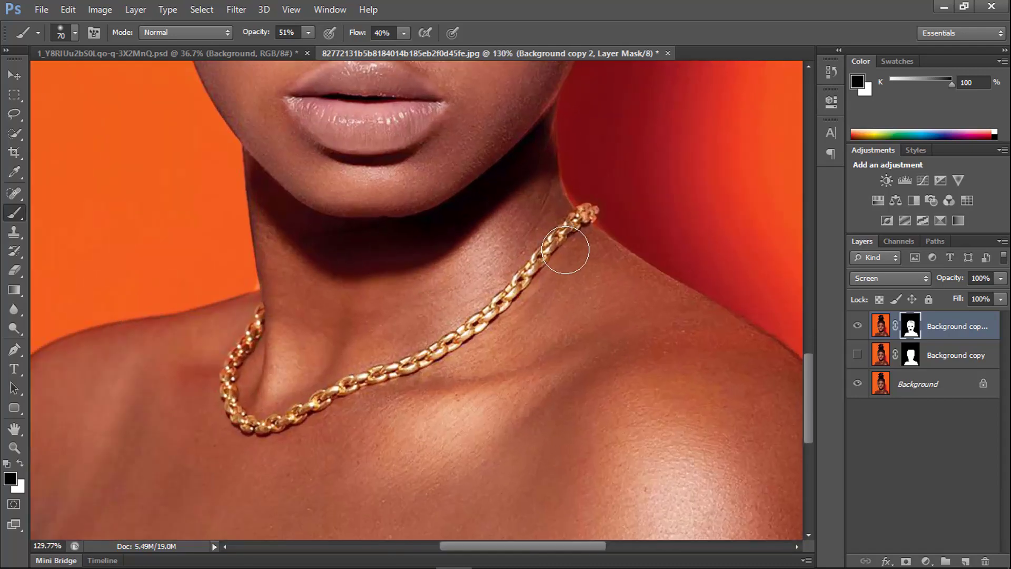
key("bracketleft")
key("bracketleft")
key("bracketleft")
key("bracketleft")
key("bracketleft")
key("bracketleft")
mouse_move(510, 286)
left_mouse_down()
mouse_move(385, 376)
mouse_move(261, 425)
mouse_move(241, 415)
mouse_move(229, 388)
mouse_move(235, 349)
mouse_move(258, 315)
mouse_move(224, 374)
mouse_move(228, 403)
mouse_move(237, 418)
mouse_move(293, 420)
mouse_move(392, 375)
mouse_move(498, 306)
mouse_move(551, 243)
mouse_move(602, 205)
left_mouse_up()
Fit the portrait in the window and toggle the Screen layer repeatedly to compare
key("ctrl+0")
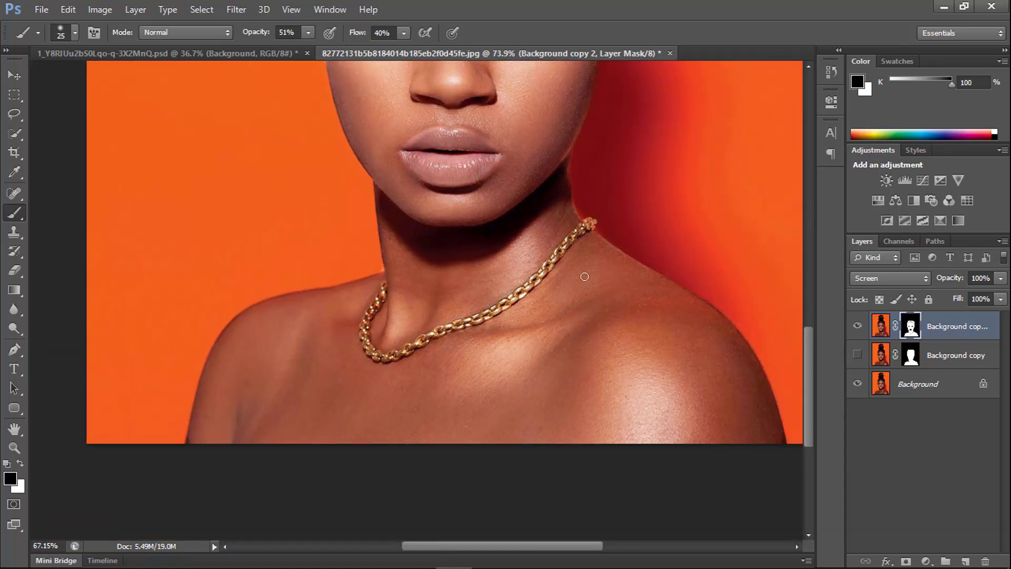
left_click(861, 330)
left_click(860, 330)
left_click(861, 330)
left_click(860, 329)
left_click(861, 330)
left_click(861, 329)
Lower the Screen layer's opacity to 49% and compare it with the layer hidden
left_click_drag(944, 278, 920, 278)
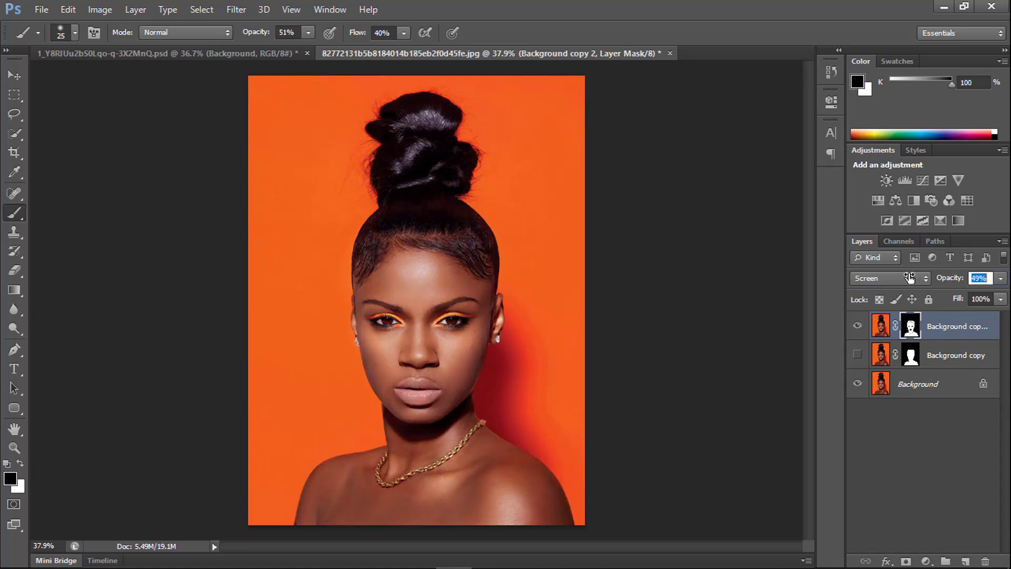
left_click(858, 329)
left_click(858, 328)
scroll(345, 289, "up", 2)
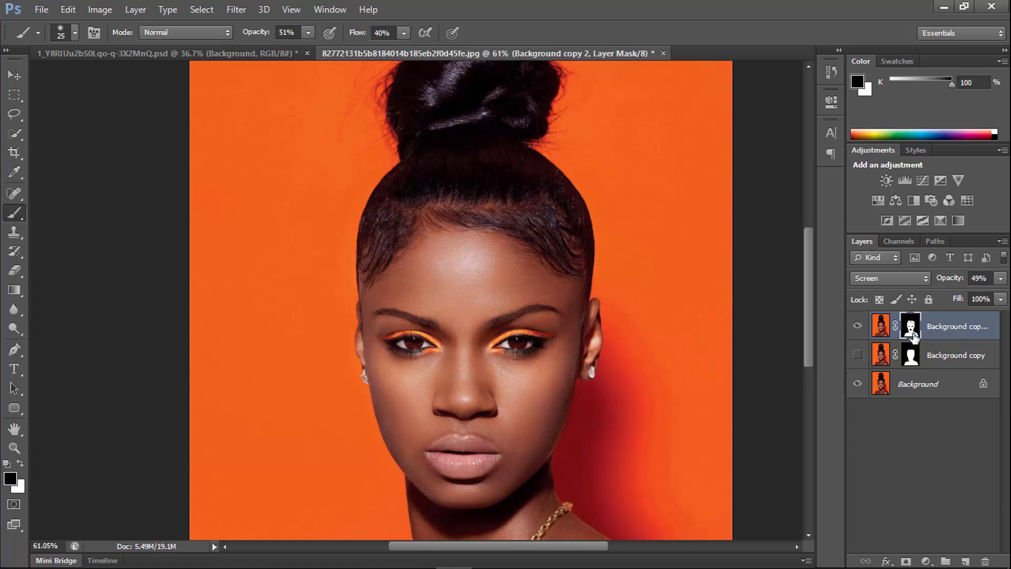
scroll(388, 412, "up", 1)
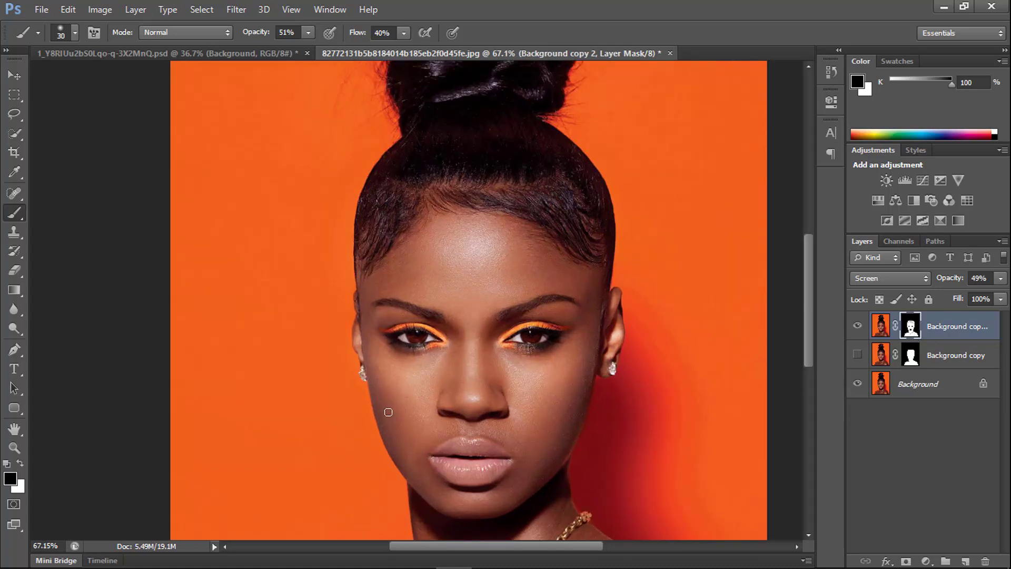
Set the brush to size 175 with 23% opacity and 29% flow, then recheck the Screen layer
key("bracketright")
key("bracketright")
key("bracketright")
key("bracketright")
key("bracketright")
key("bracketright")
left_click_drag(258, 33, 241, 35)
left_click_drag(346, 36, 340, 36)
key("bracketleft")
key("bracketright")
key("bracketright")
key("bracketright")
key("bracketright")
scroll(555, 373, "down", 2)
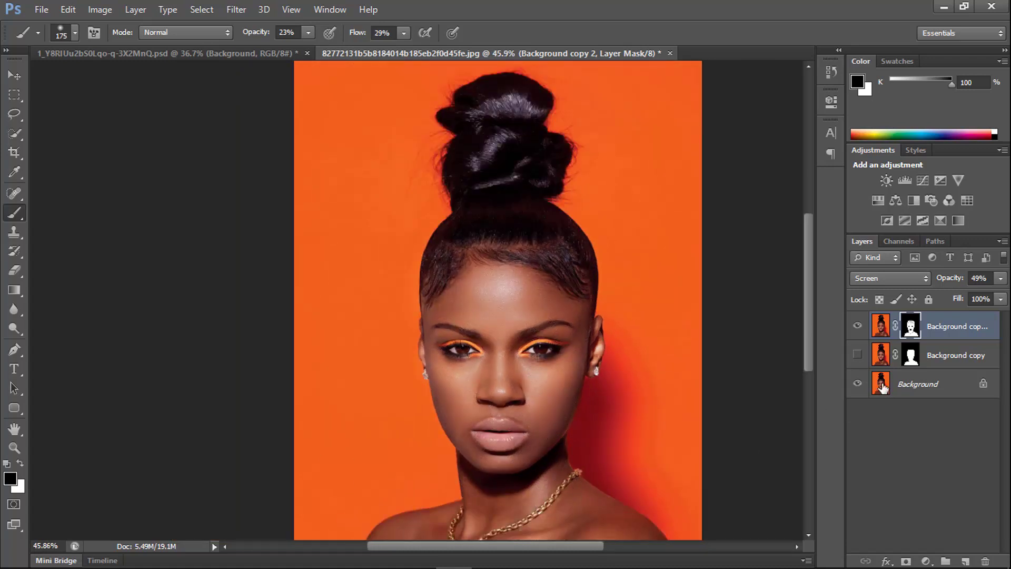
left_click(856, 326)
left_click(856, 327)
scroll(605, 398, "down", 1)
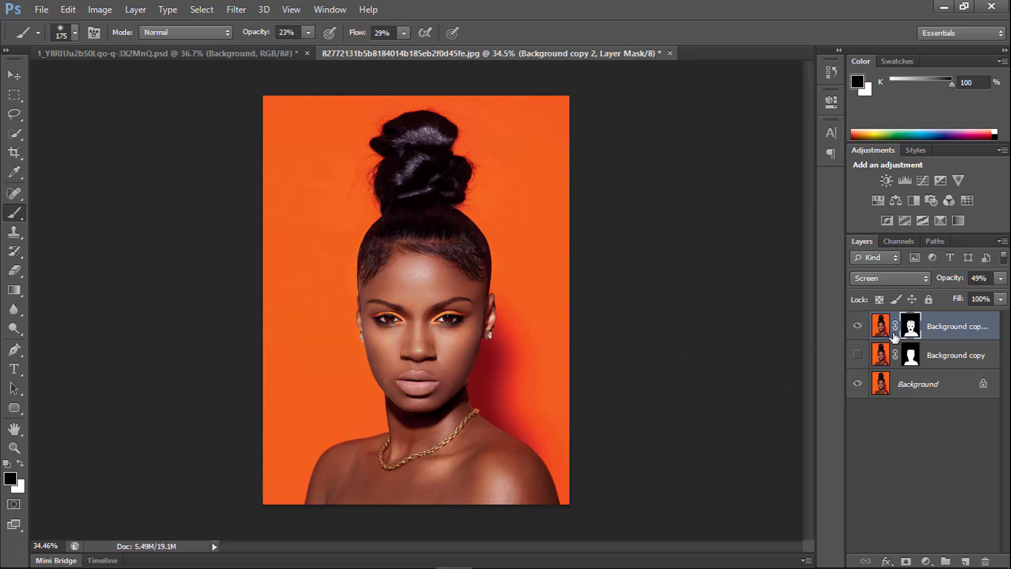
Duplicate the brightening layer and try the copy in Darker Color blend mode
key("ctrl+j")
left_click(858, 277)
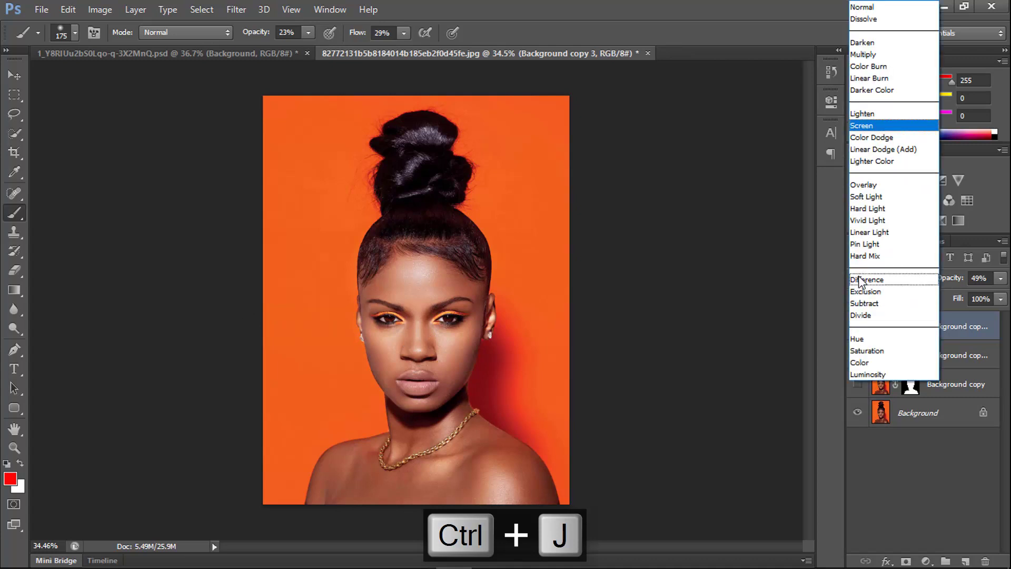
left_click(871, 90)
left_click(856, 324)
left_click(855, 324)
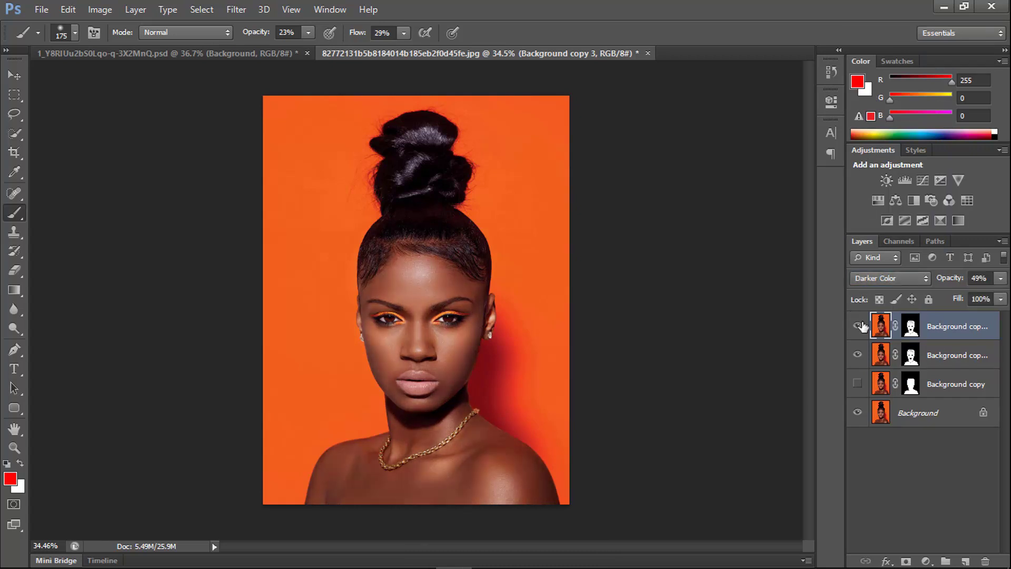
Switch the copy to Pin Light blending and raise its opacity to 80%
left_click(874, 278)
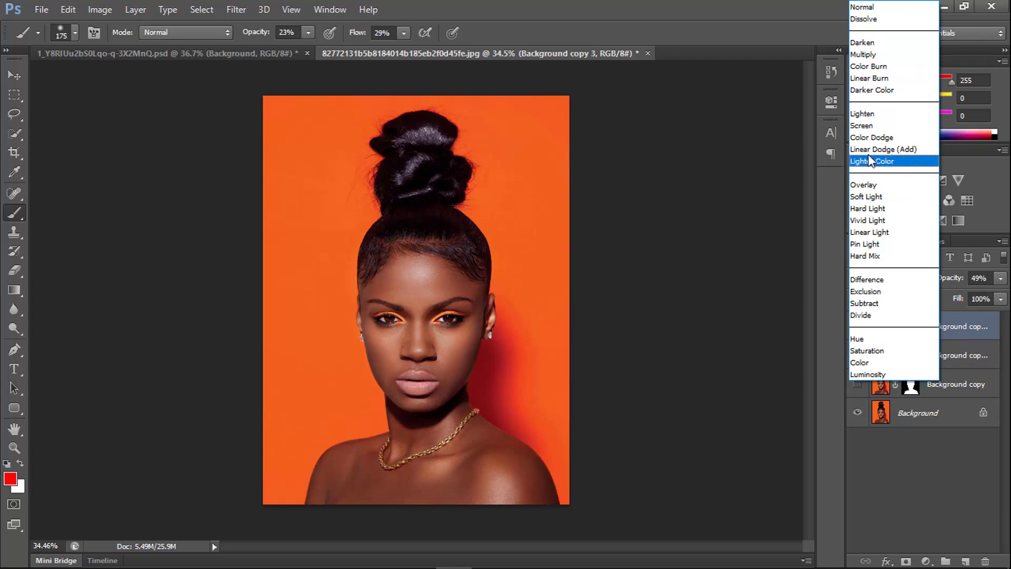
left_click(865, 244)
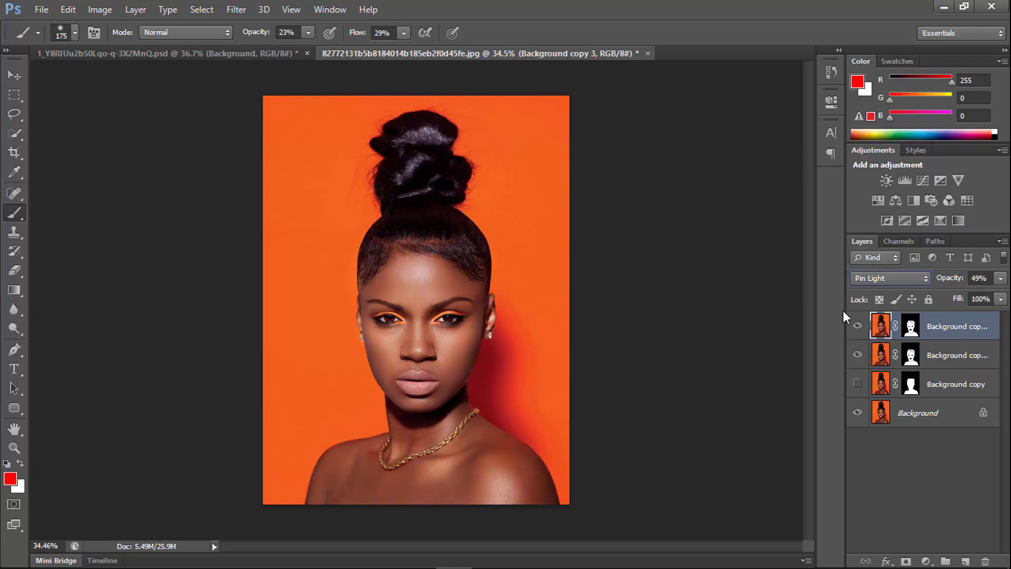
left_click(857, 328)
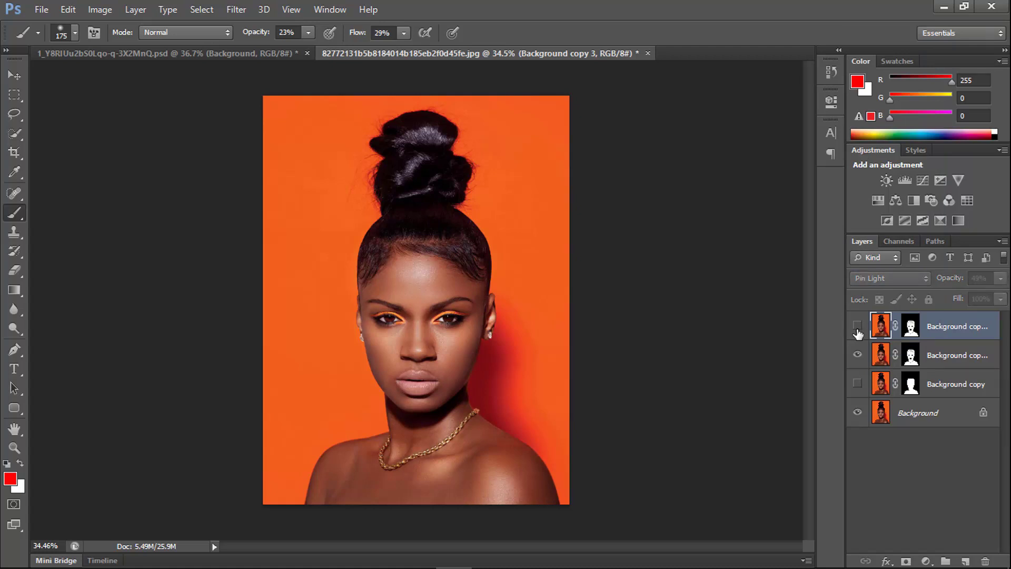
left_click(858, 331)
left_click(859, 332)
left_click_drag(954, 283, 970, 283)
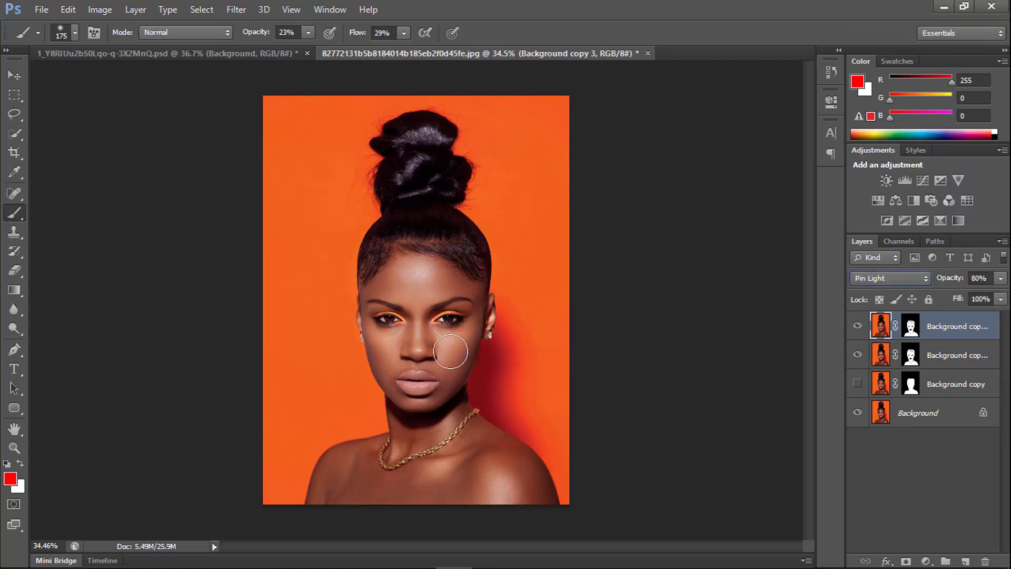